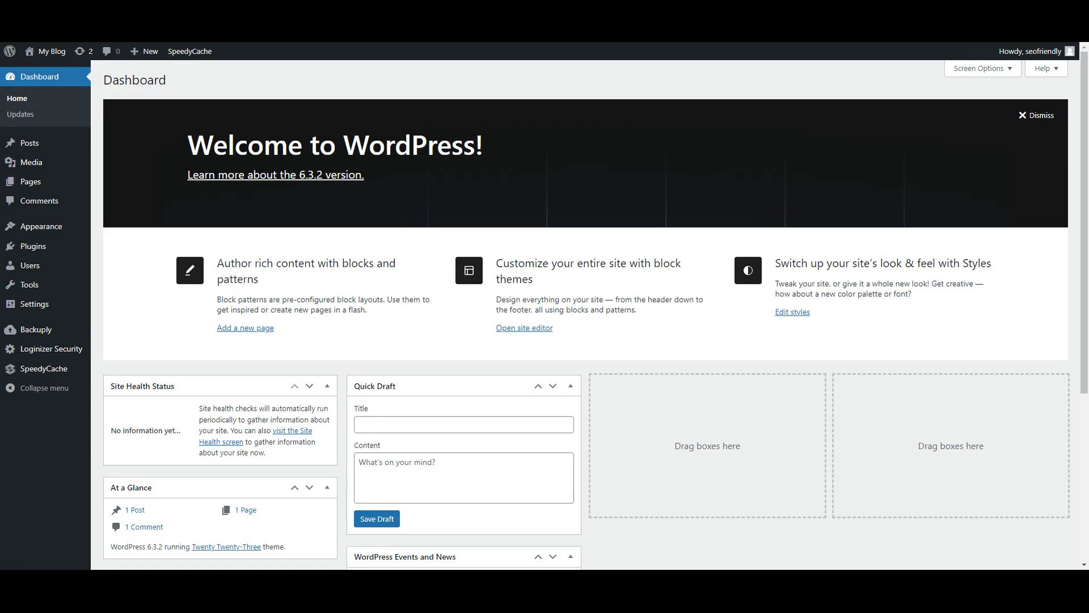
Step: Look over the dashboard's widgets, from the Welcome panel to Activity and WordPress Events and News
scroll(780, 206, "down", 2)
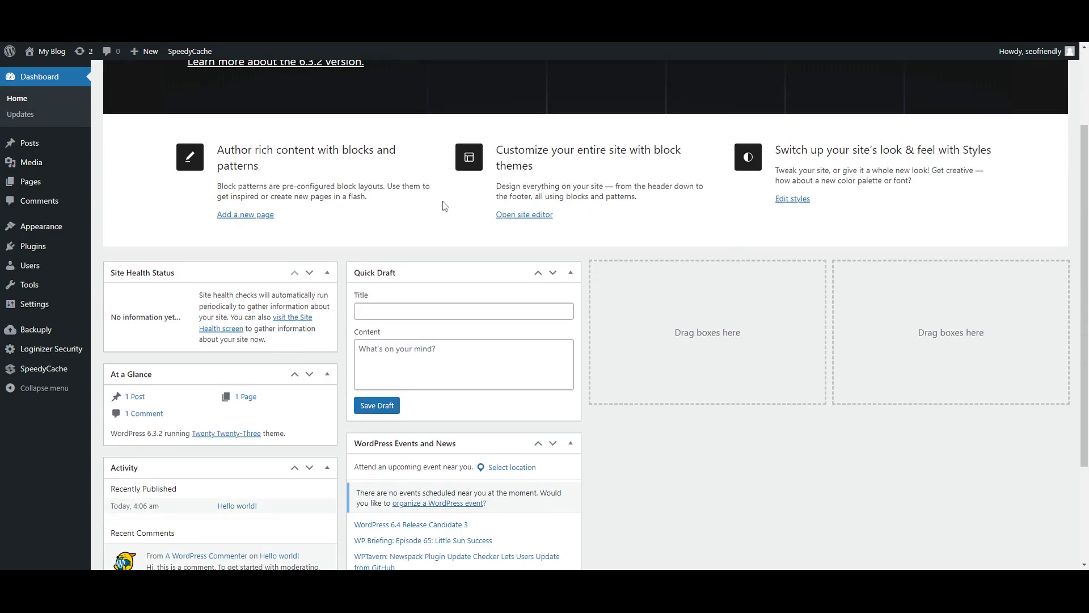
scroll(293, 244, "down", 3)
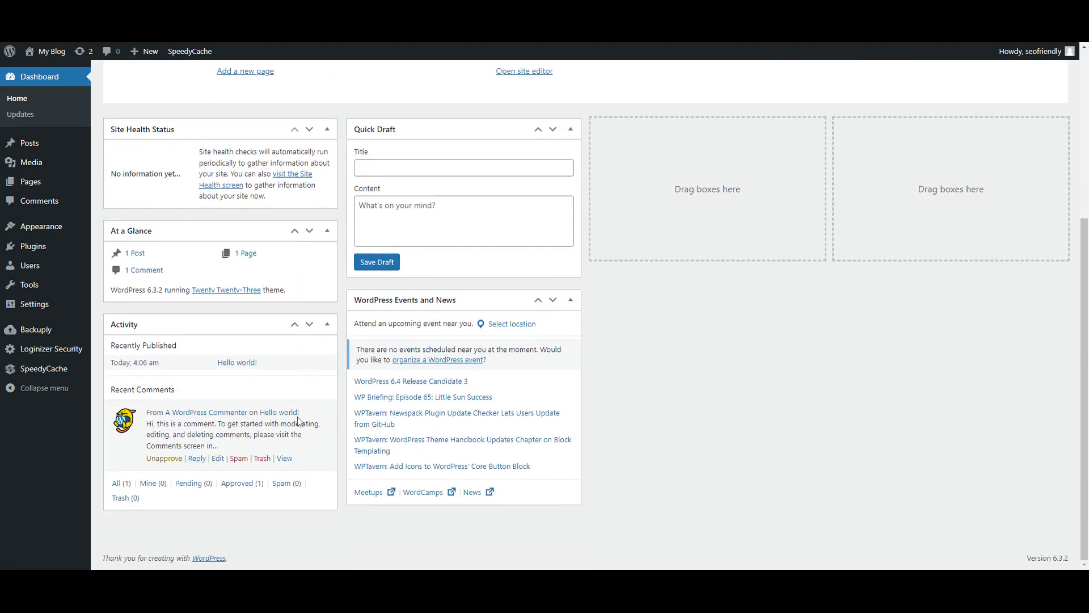
scroll(238, 207, "up", 1)
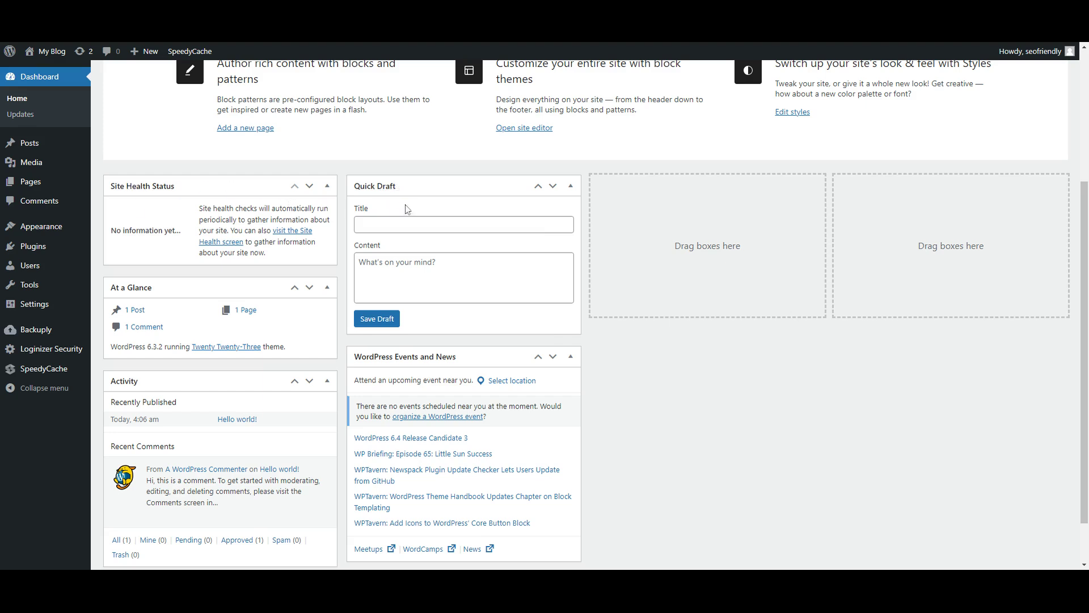
scroll(394, 256, "down", 1)
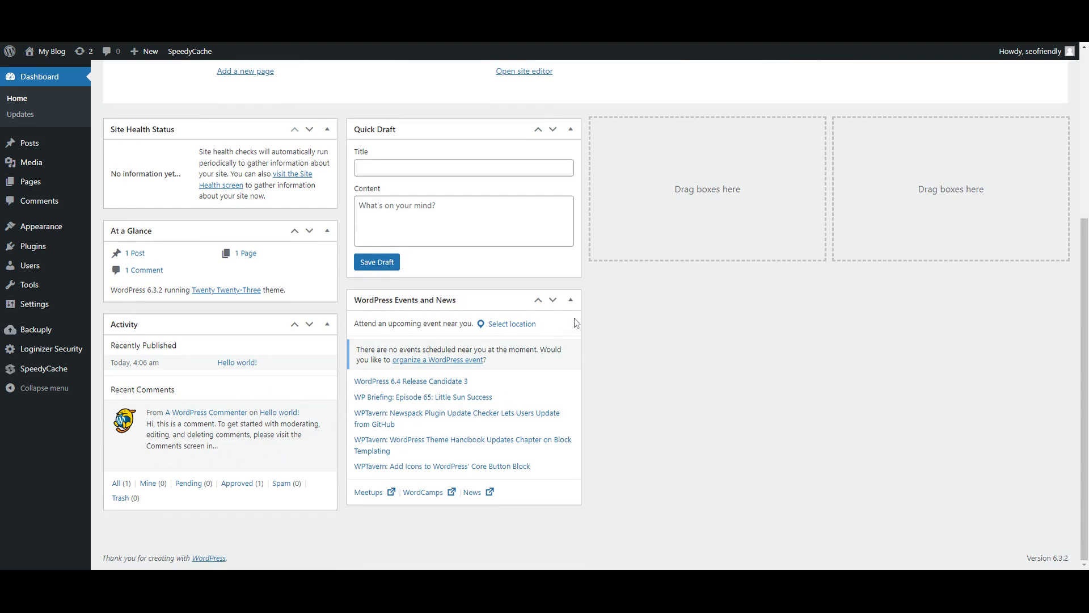
scroll(688, 359, "up", 5)
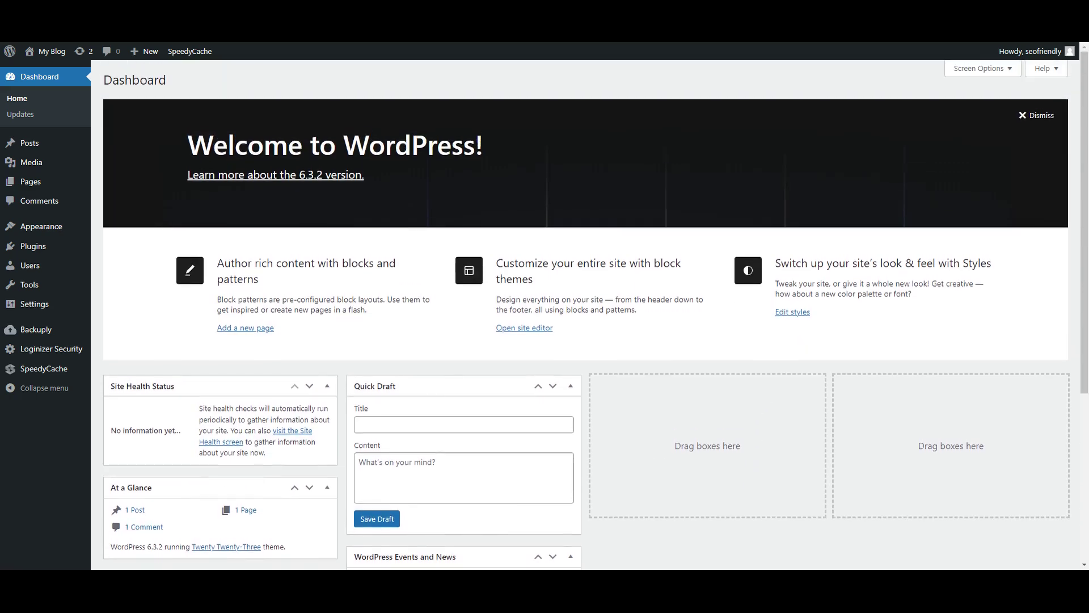
Step: Hide the Site Health Status, At a Glance, Activity, Quick Draft, and WordPress Events and News dashboard widgets, keeping only the Welcome panel shown
left_click(1031, 115)
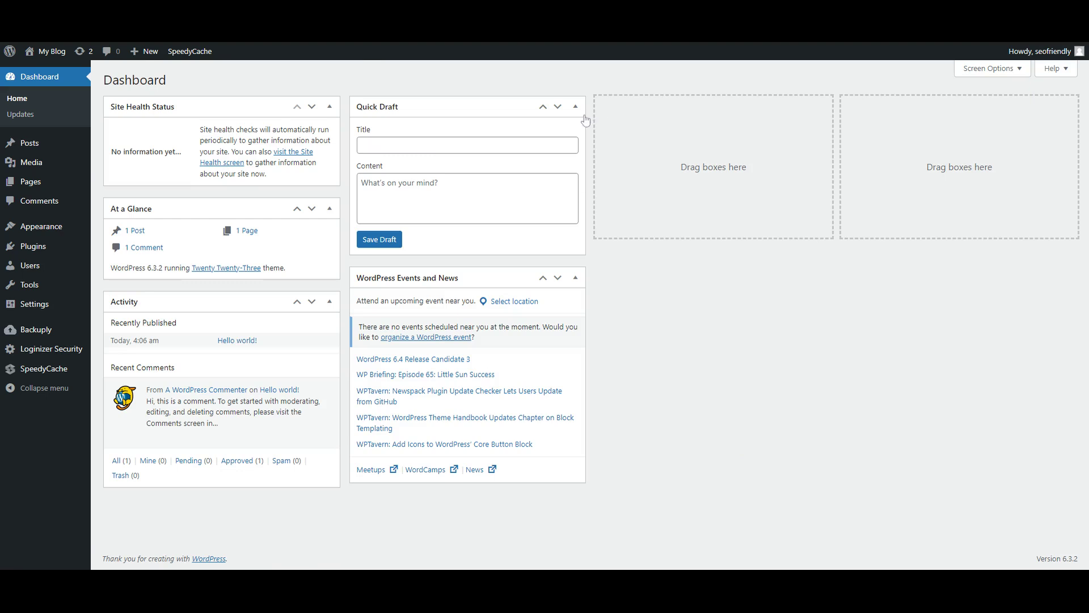
left_click(1016, 72)
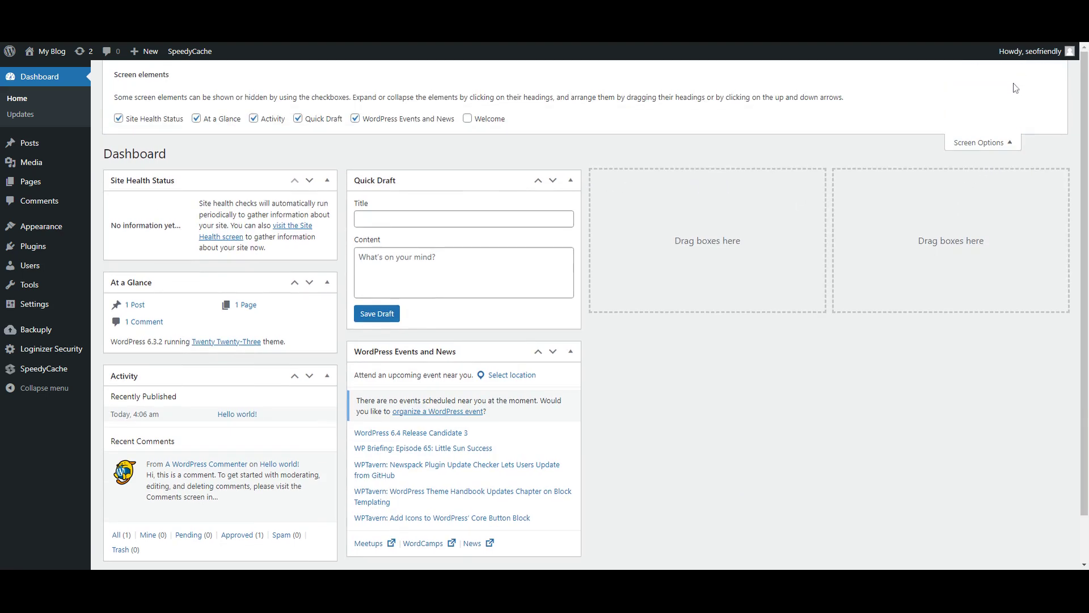
left_click(355, 118)
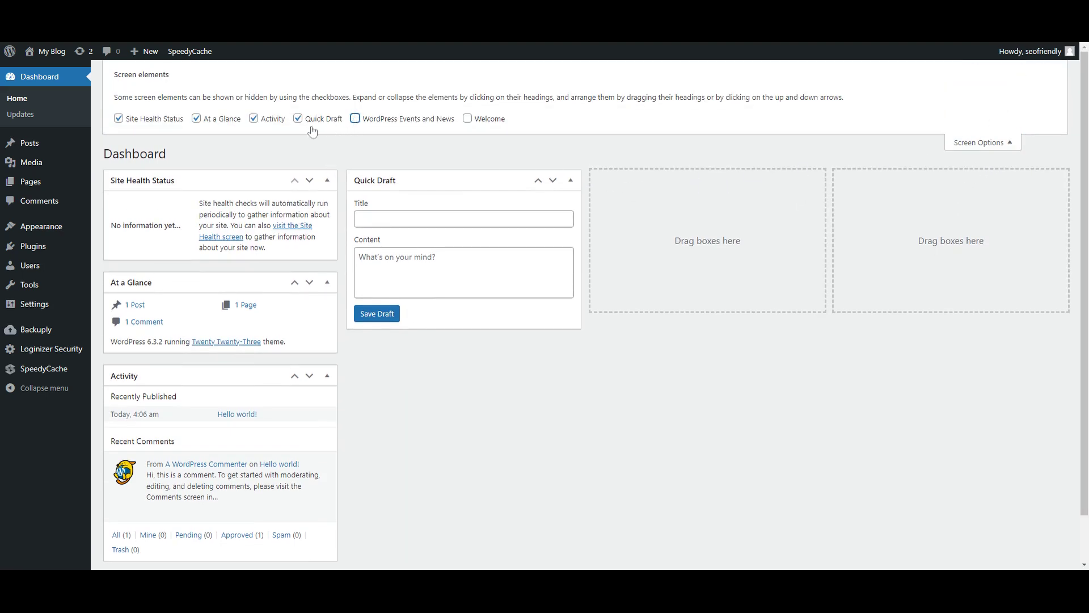
left_click(297, 118)
left_click(253, 118)
left_click(196, 119)
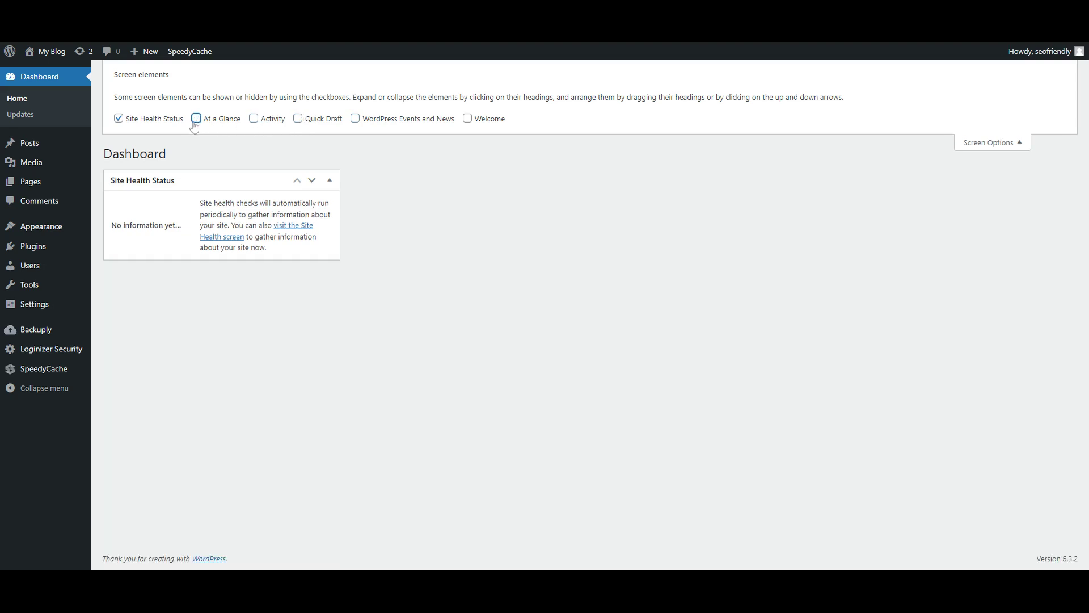
left_click(118, 119)
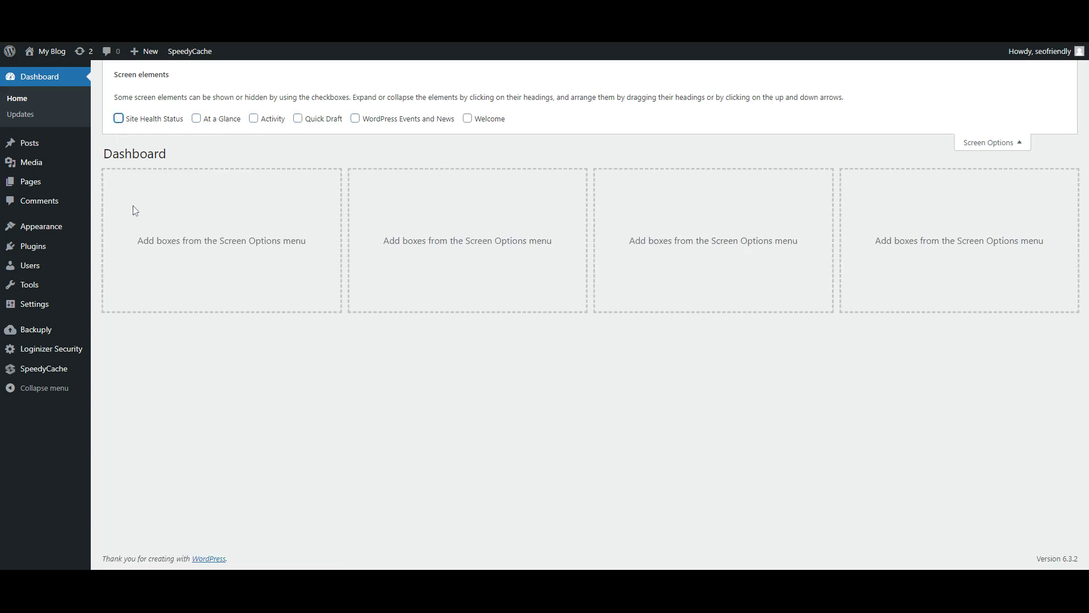
left_click(467, 119)
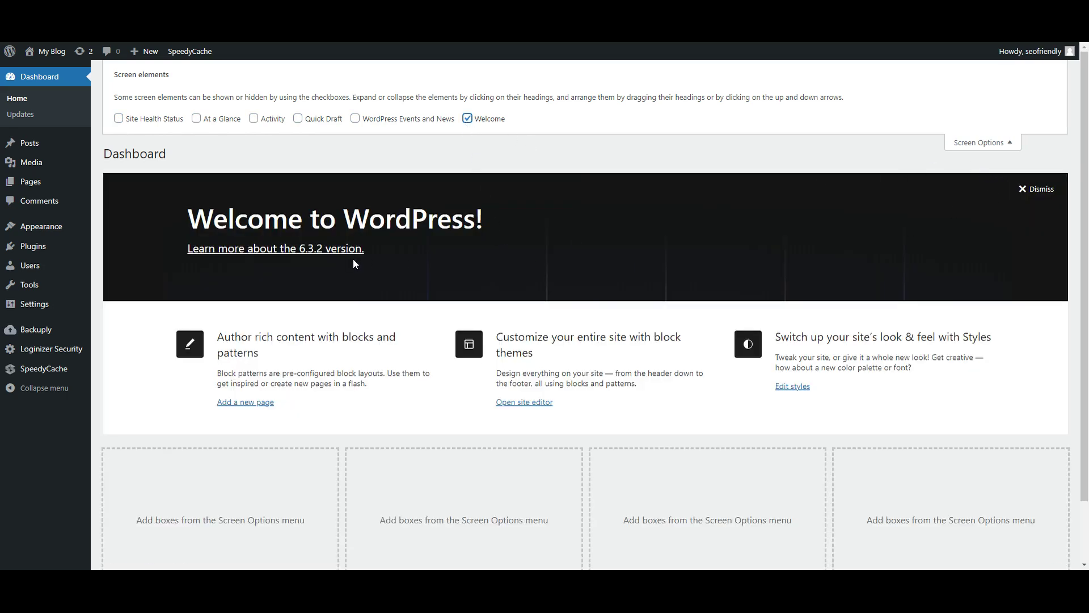
left_click(1008, 144)
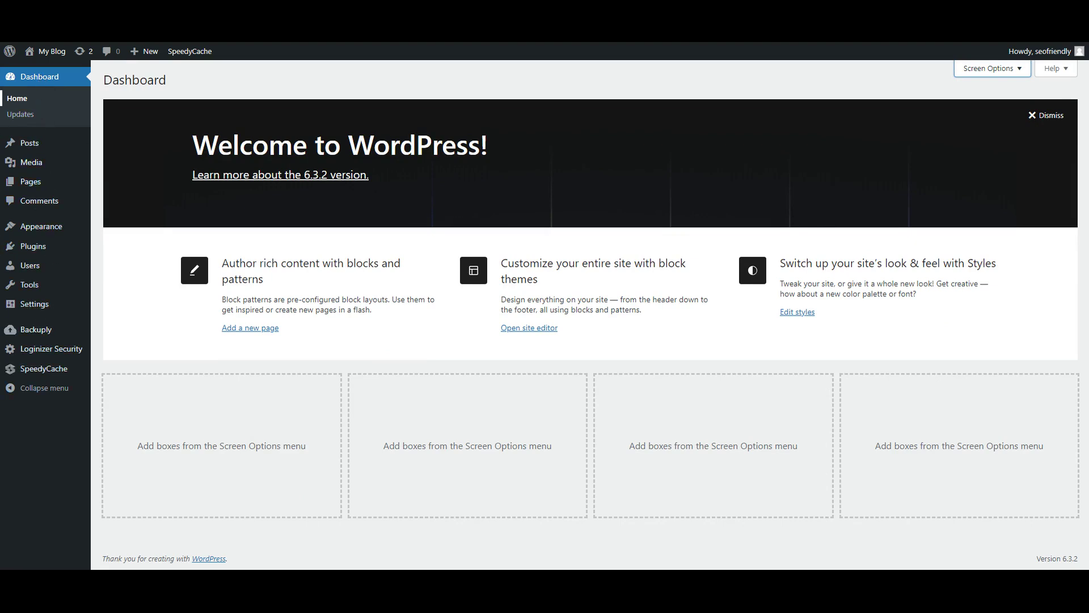
Step: Look at the Media Library and the list of all existing pages
mouse_move(50, 148)
left_click(34, 166)
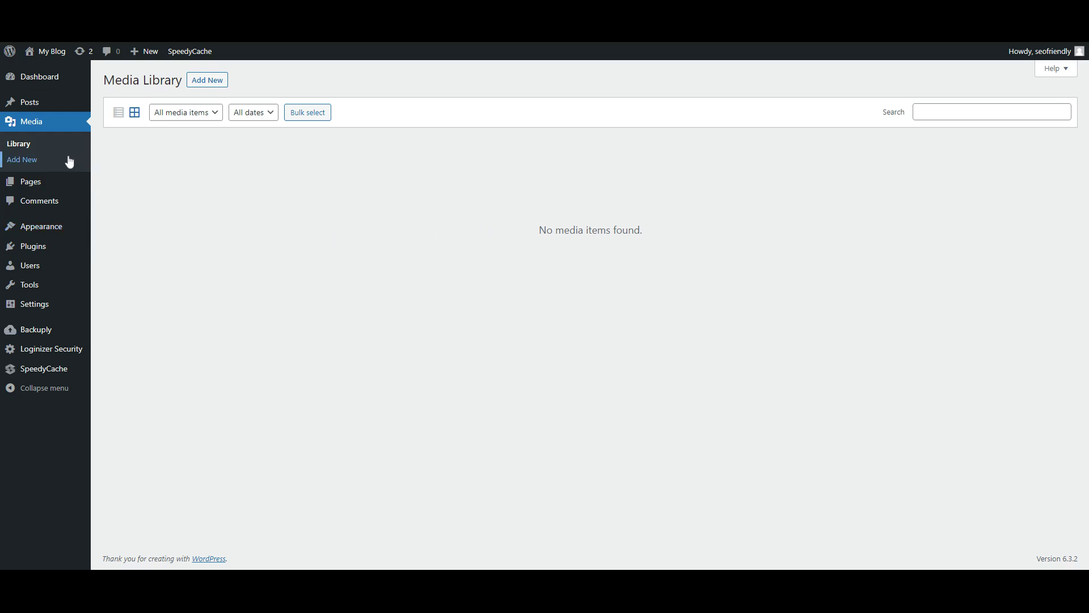
left_click(40, 190)
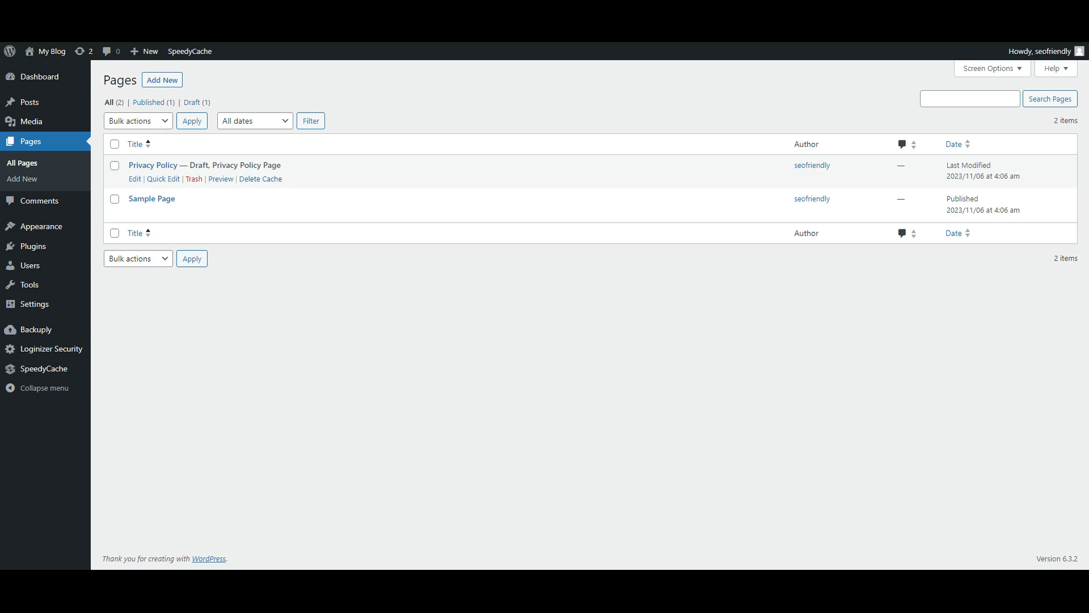
Step: Create a new page titled "Home", save it as a draft, and return to the list of pages
left_click(161, 80)
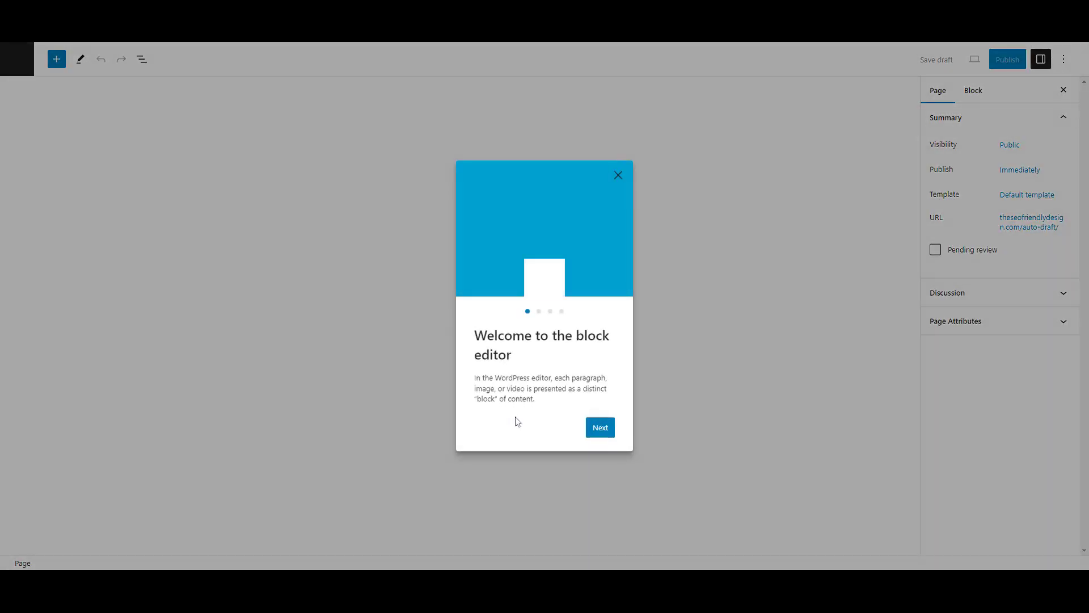
left_click(600, 427)
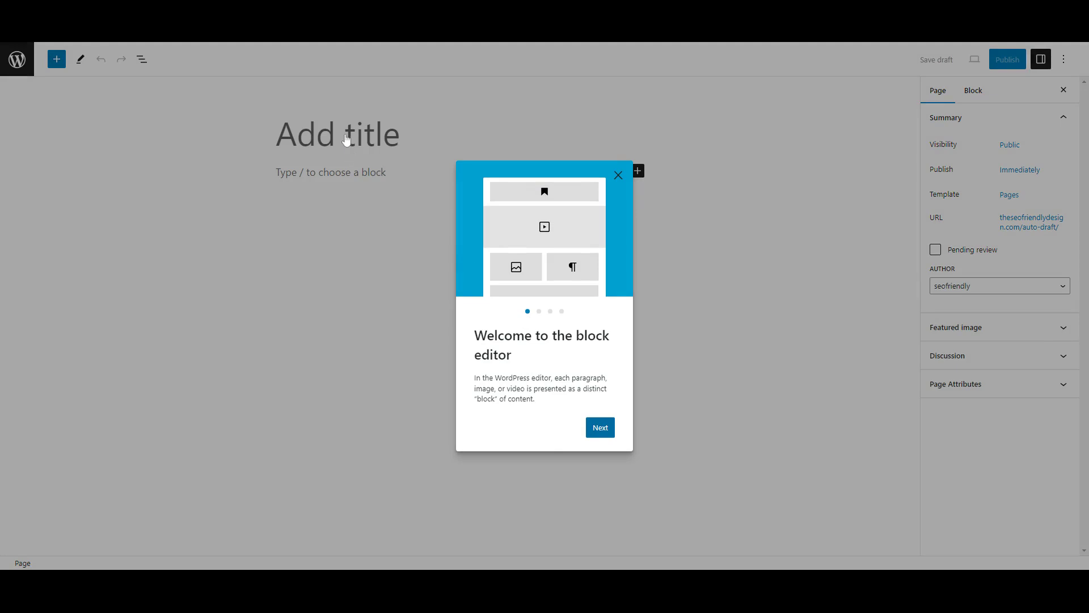
left_click(348, 138)
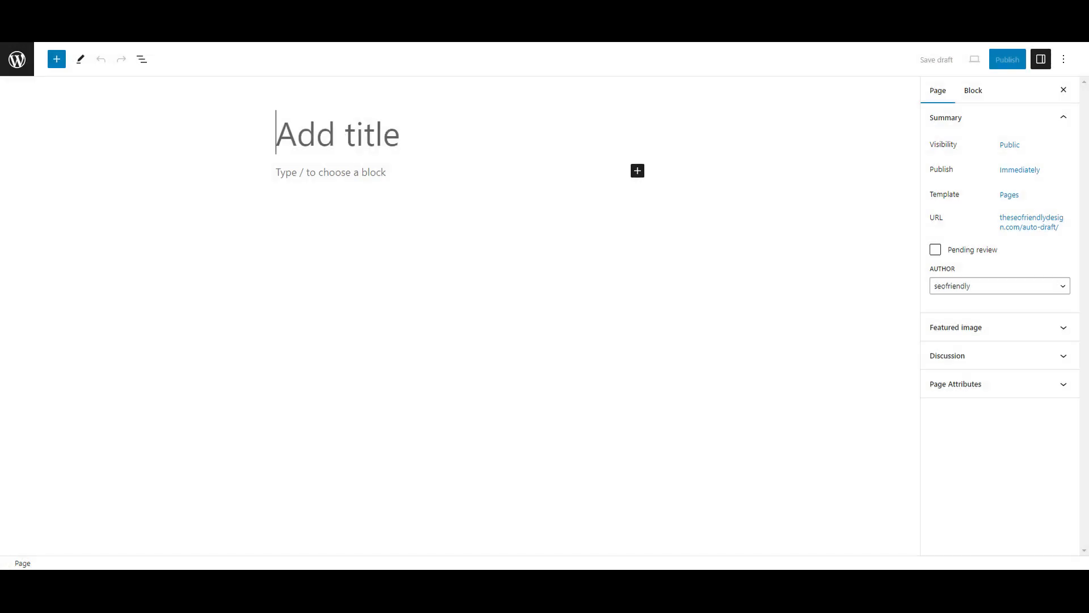
type("Home")
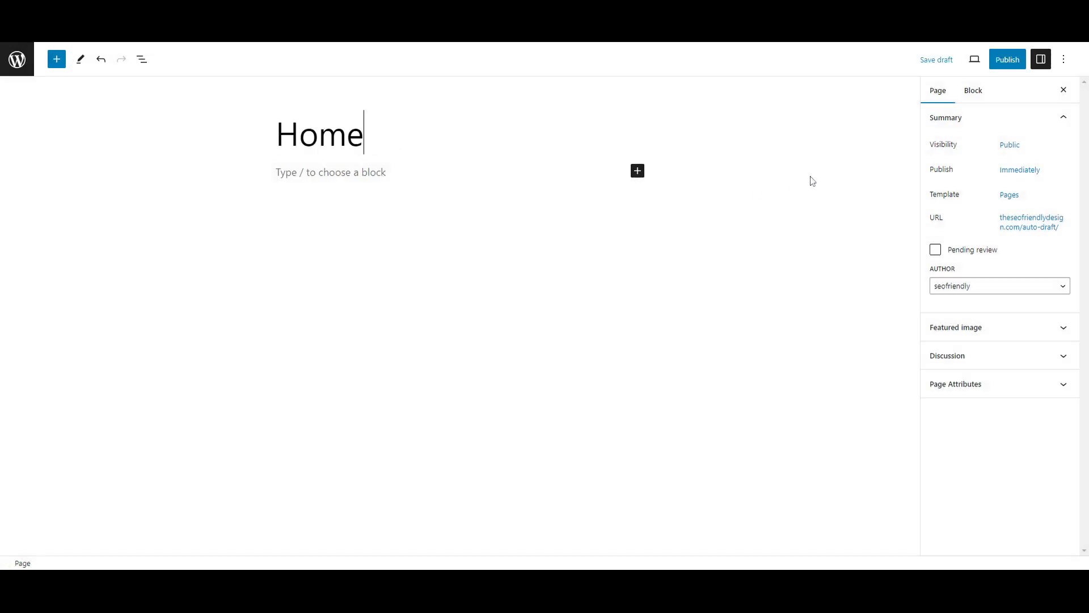
left_click(947, 60)
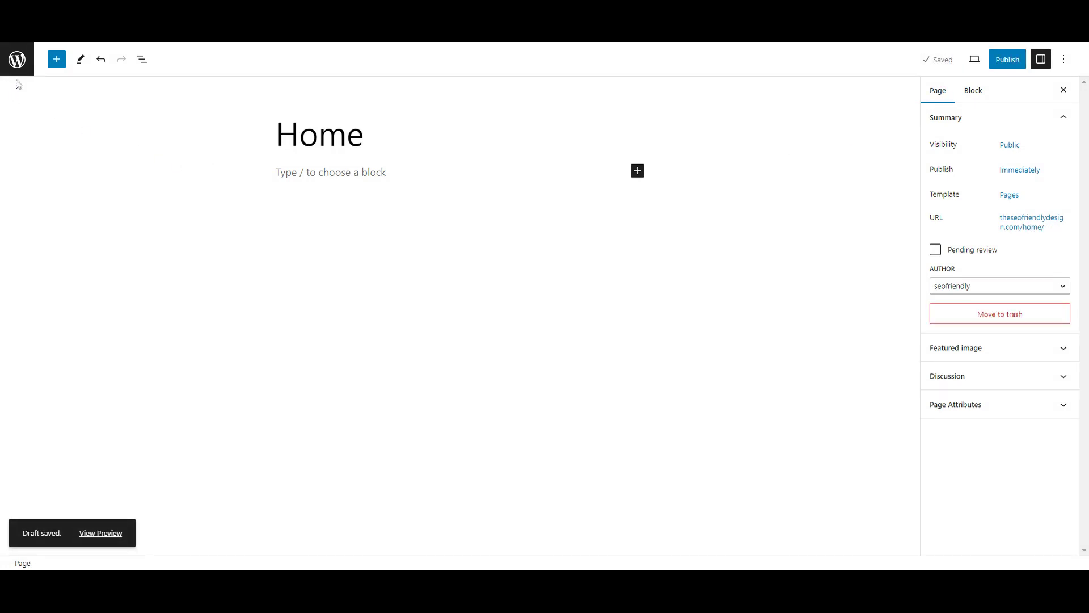
left_click(16, 60)
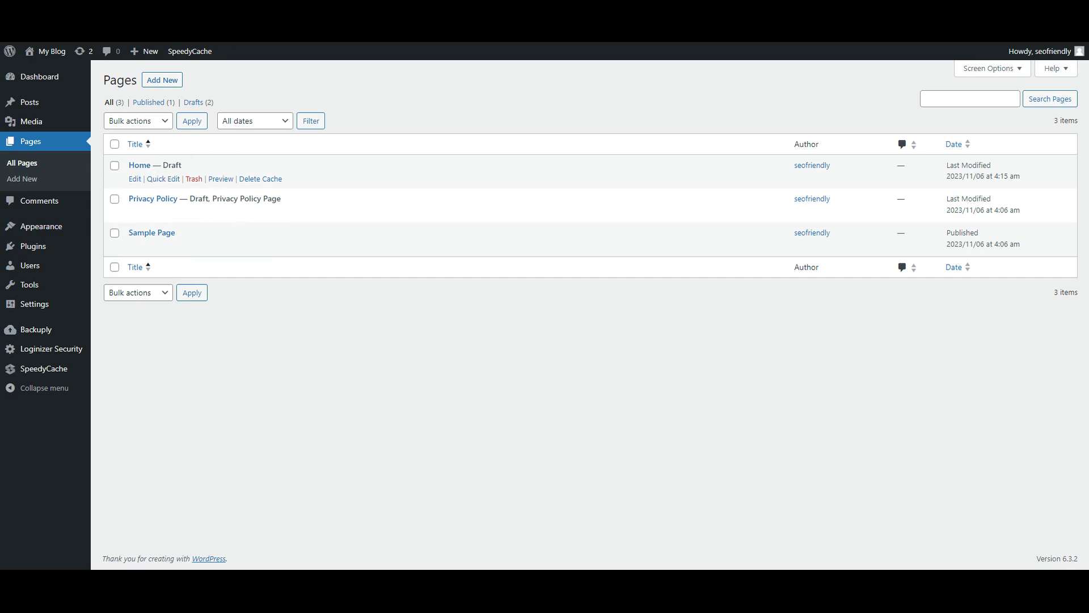
Step: Look over the site's comments with their moderation options and the installed themes
left_click(41, 208)
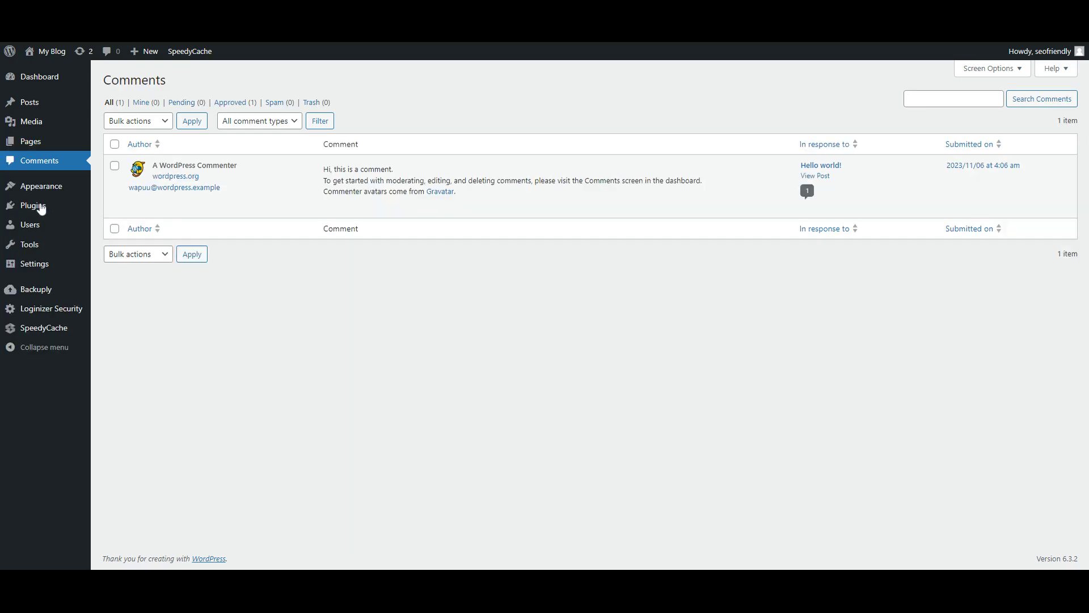
mouse_move(407, 189)
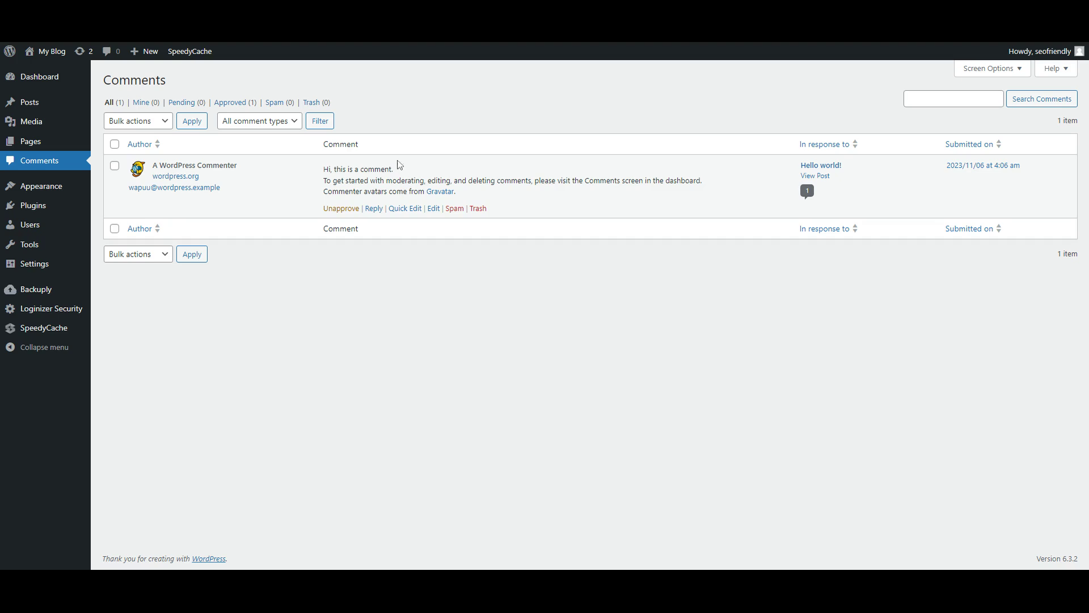
left_click(40, 193)
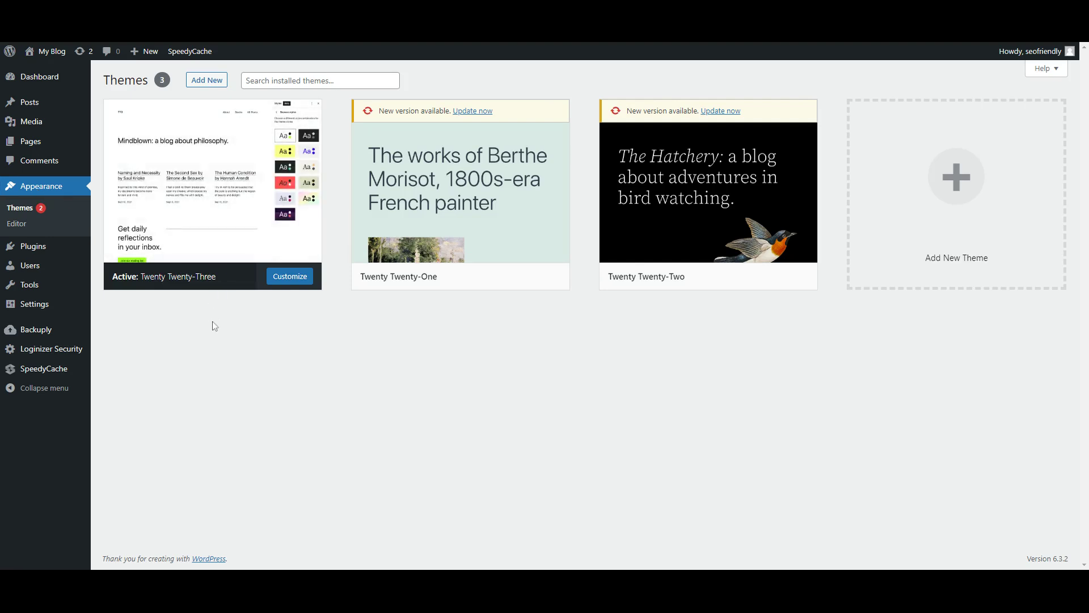
mouse_move(219, 248)
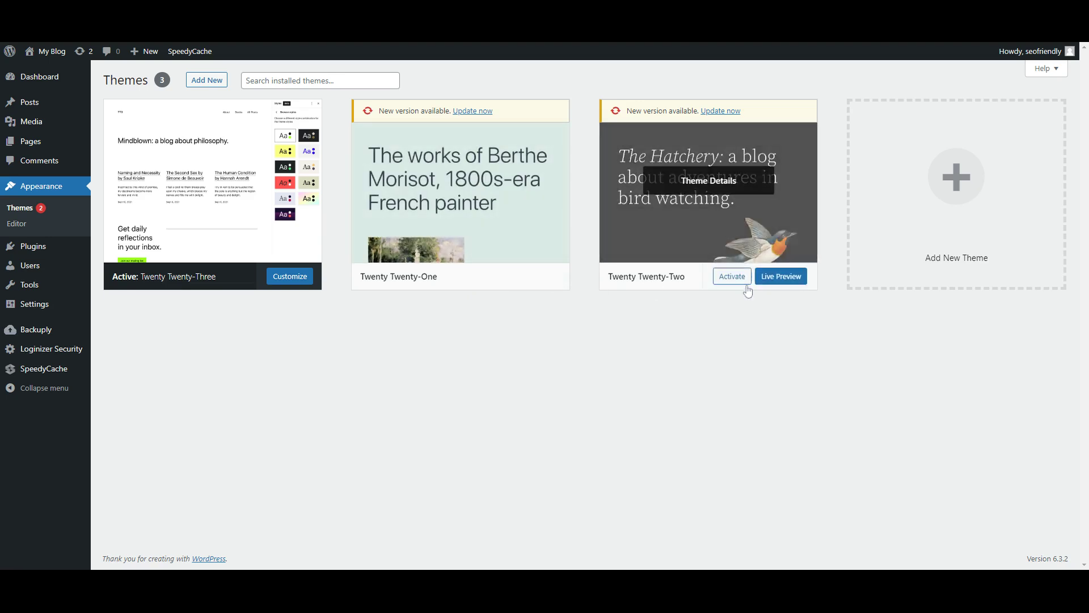
Step: Browse the themes available to add in the Latest, Block Themes, Favorites and Popular categories
left_click(958, 191)
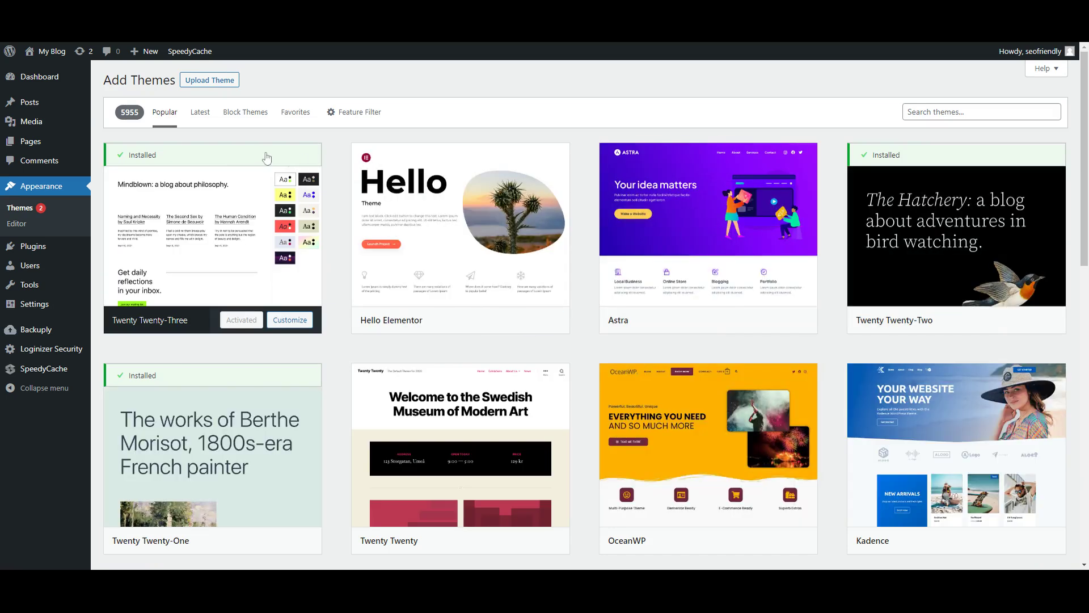
left_click(195, 119)
left_click(242, 116)
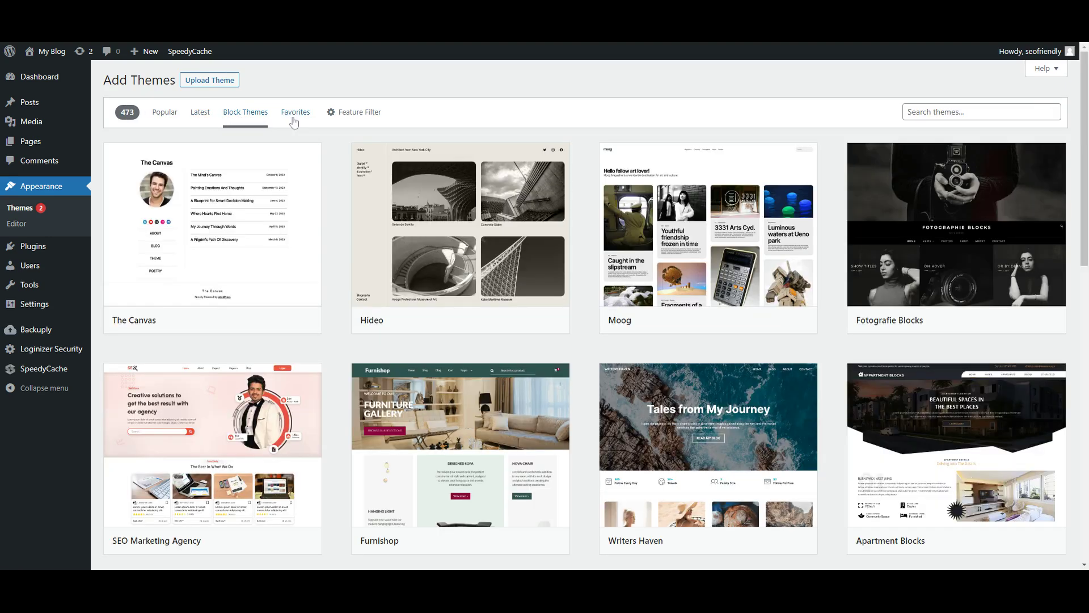
left_click(293, 121)
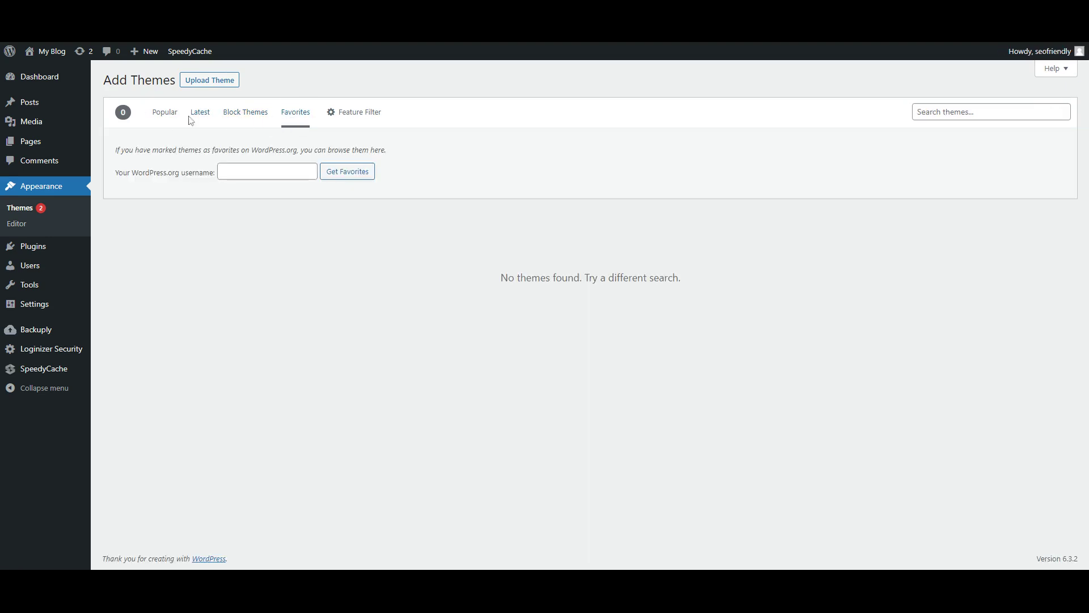
left_click(170, 118)
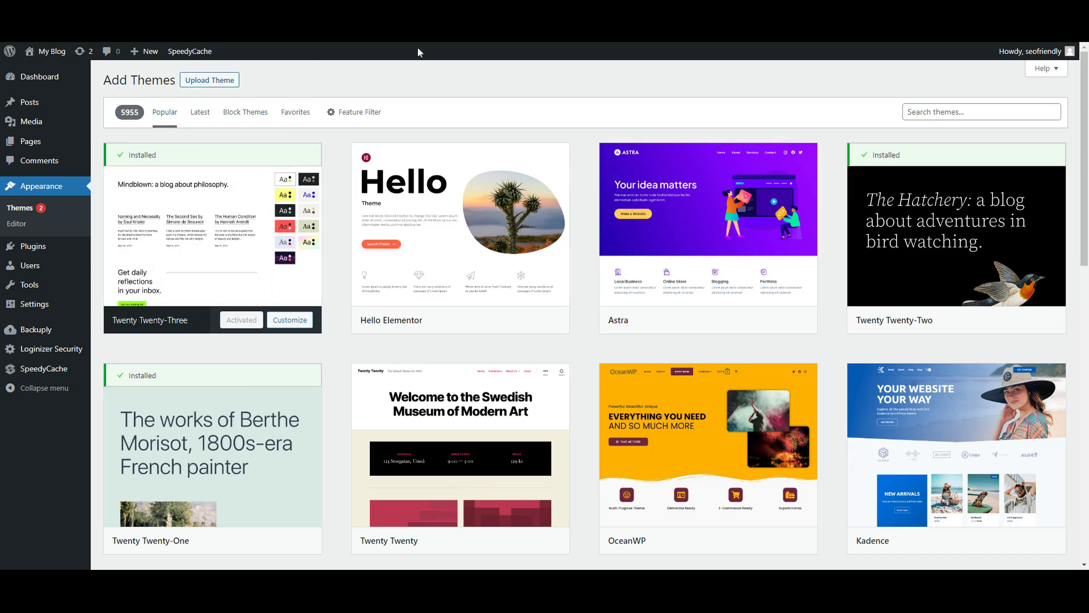
mouse_move(510, 174)
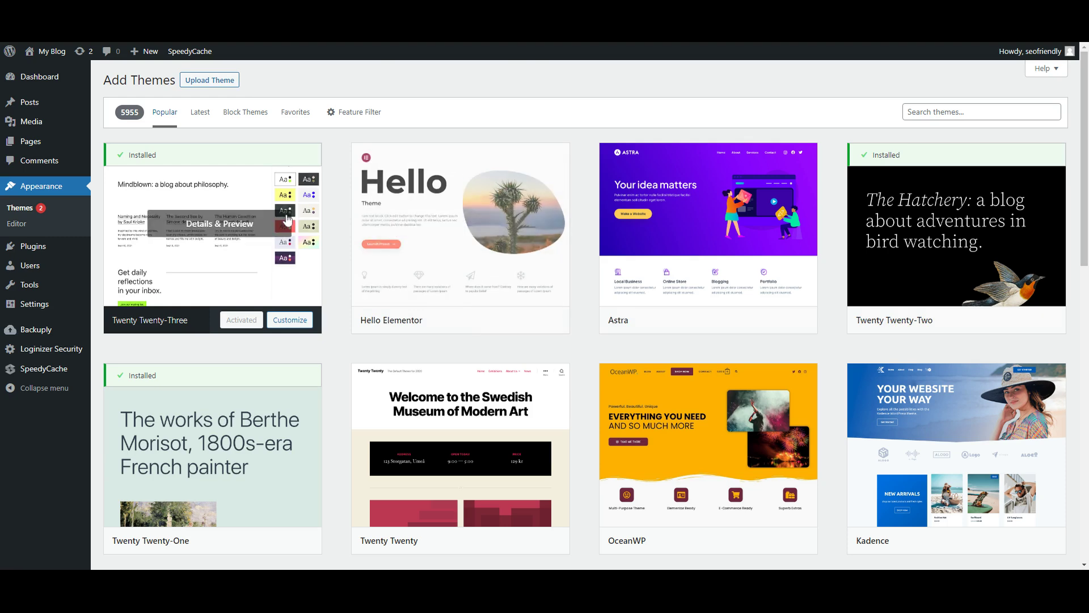
mouse_move(865, 247)
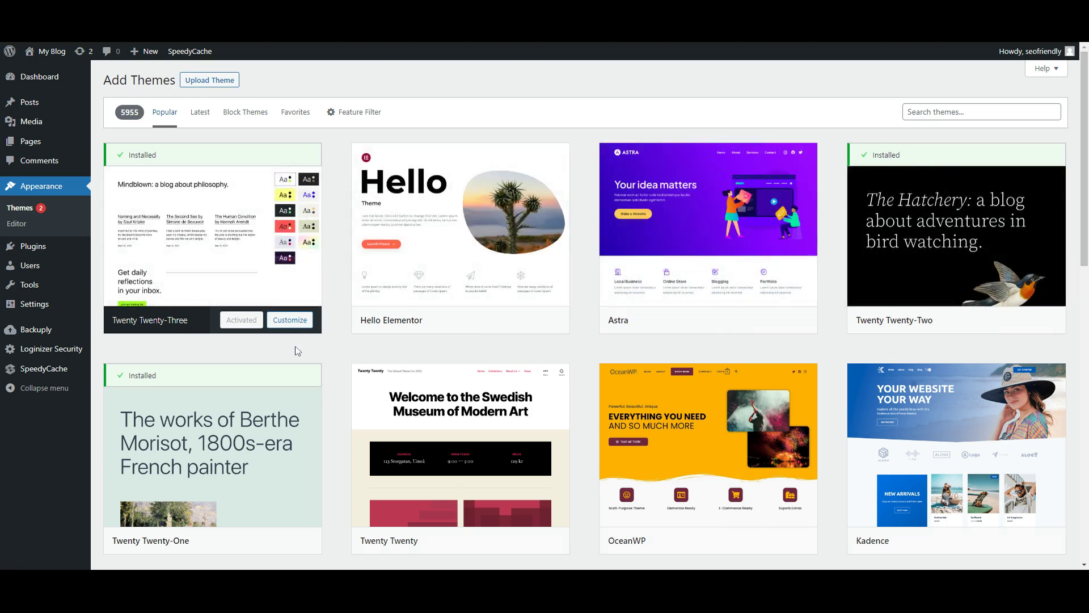
mouse_move(39, 254)
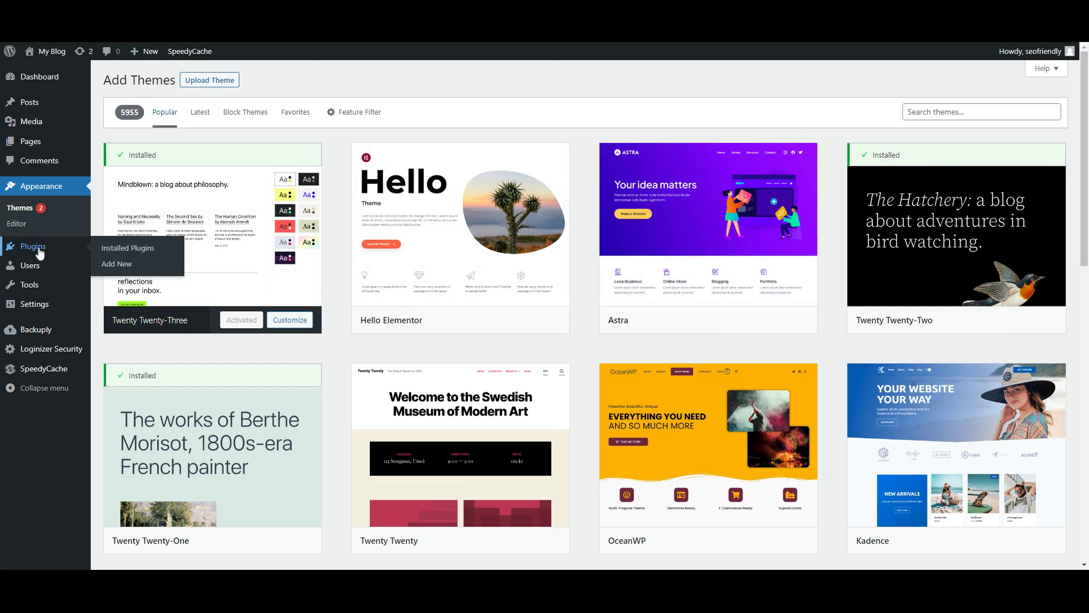
Step: Open the site editor and examine its Navigation and Styles sections, returning to the Design overview
left_click(21, 225)
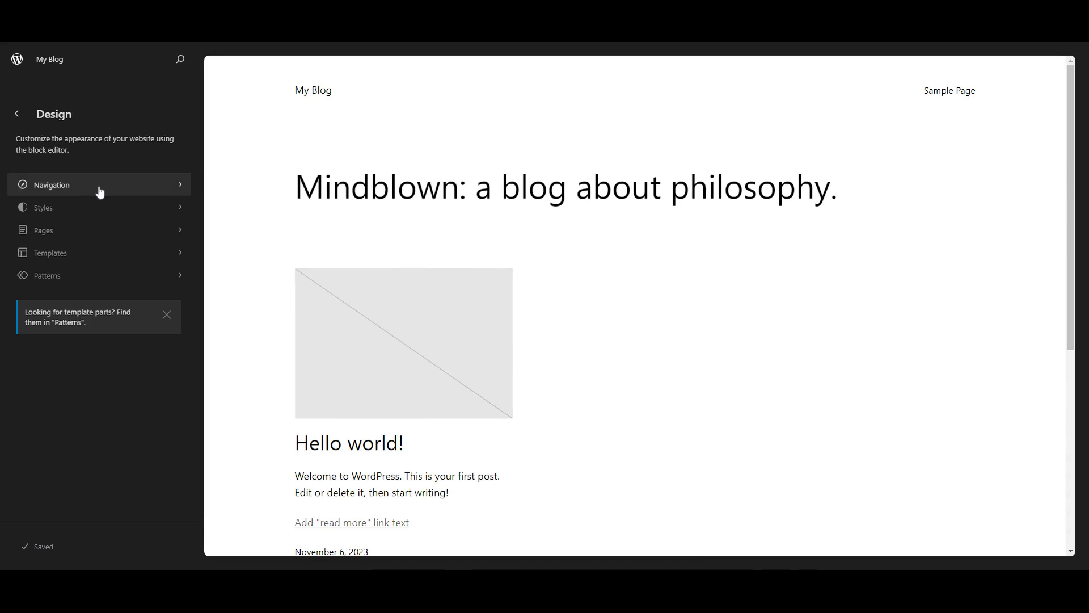
left_click(127, 189)
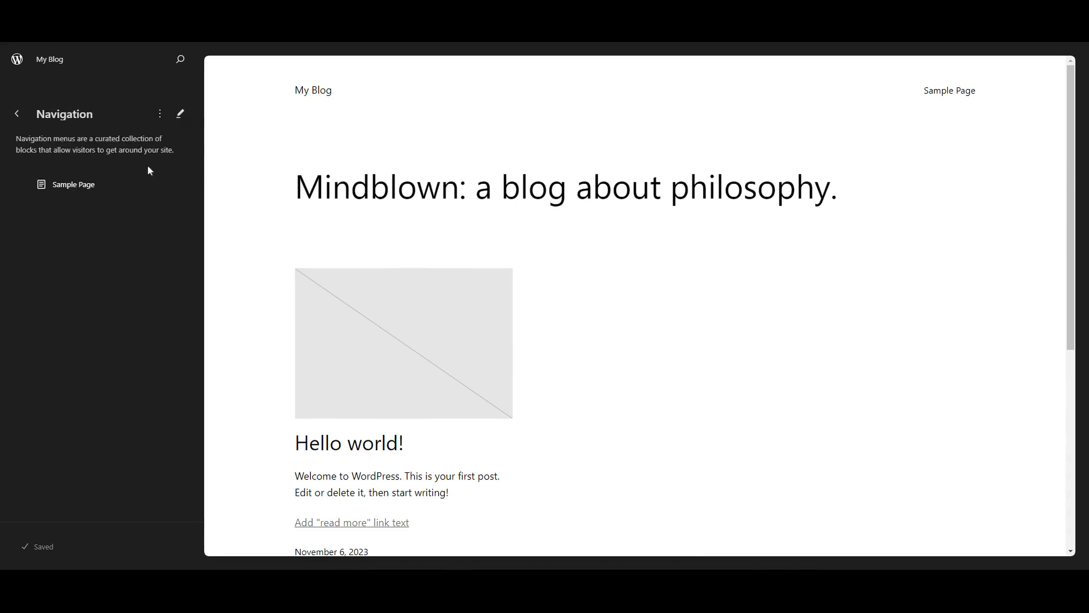
left_click(18, 113)
left_click(41, 208)
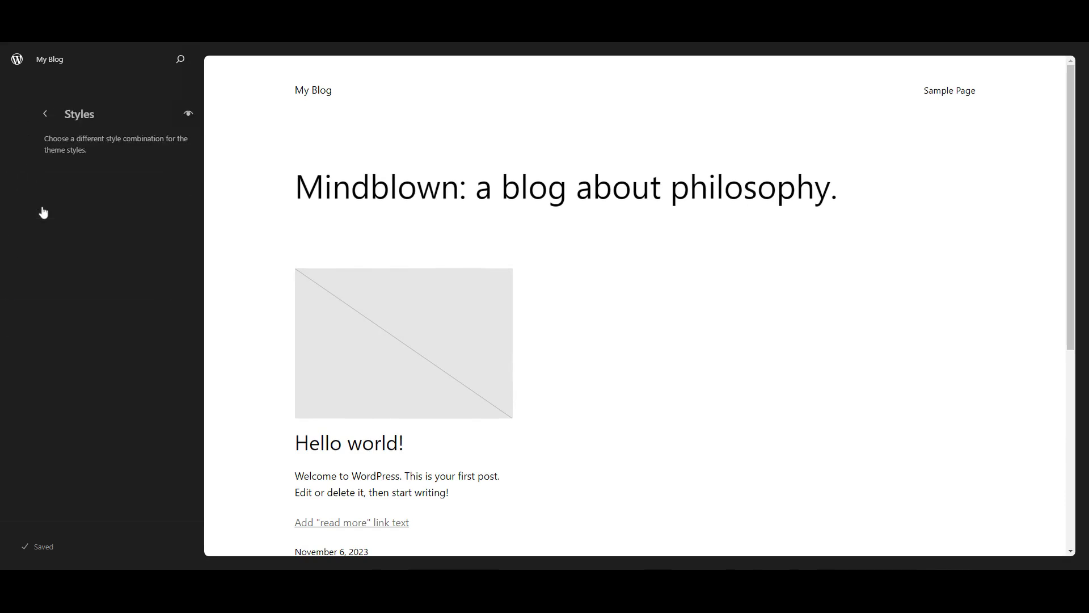
left_click(17, 114)
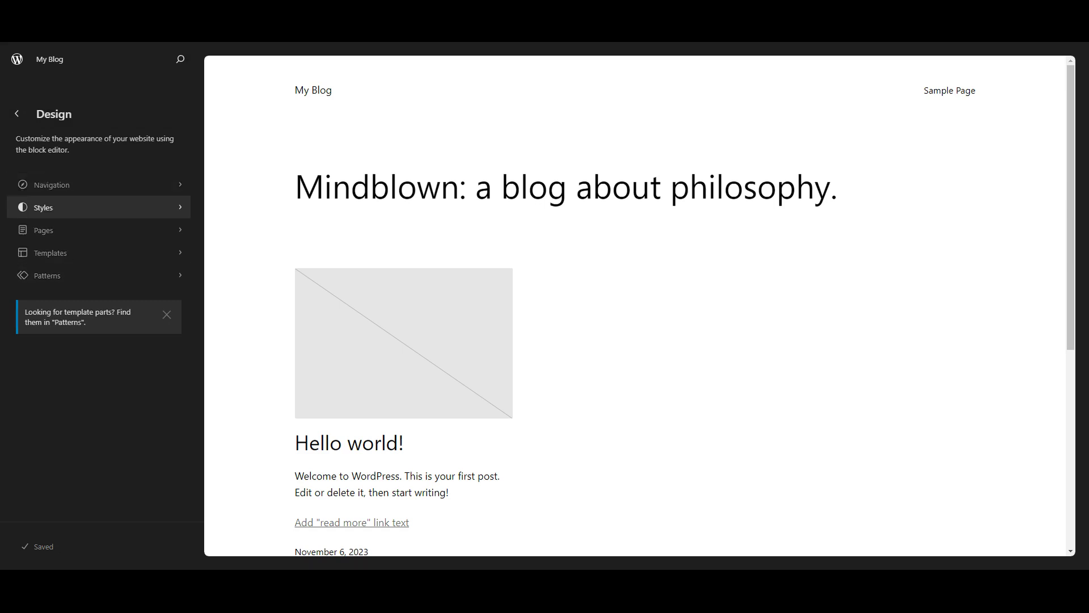
Step: Leave the site editor, look over the installed plugins, and browse the featured plugins available to add, including the plugin search
left_click(17, 115)
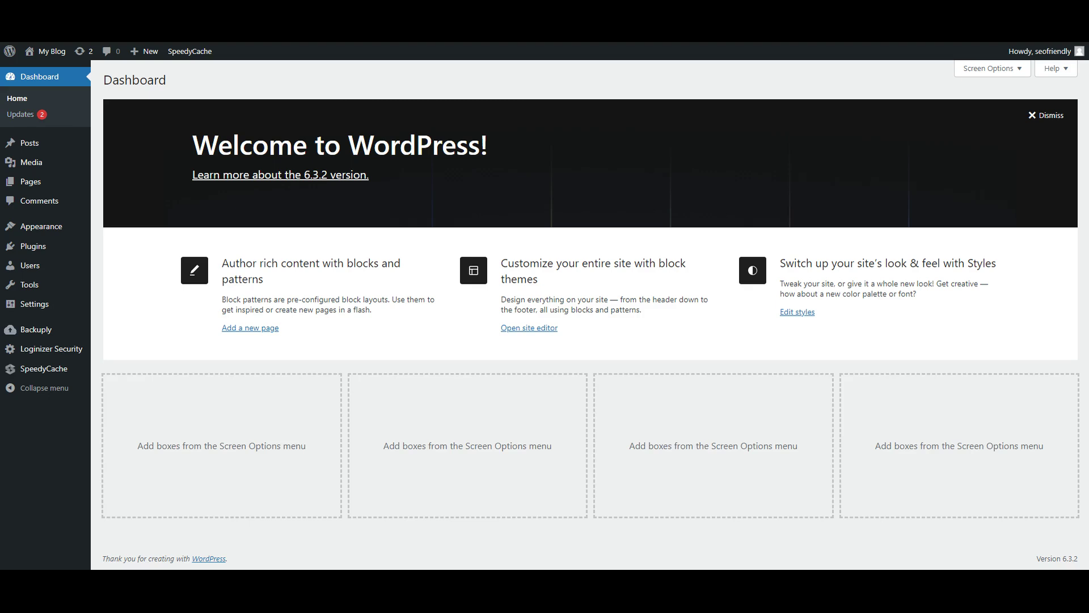
left_click(31, 245)
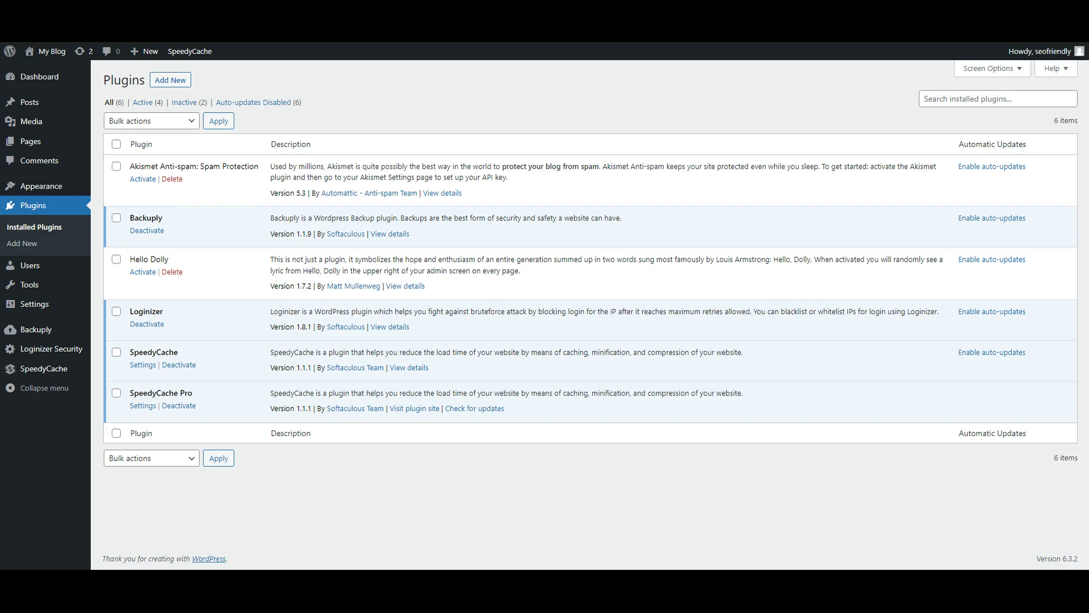
left_click(21, 247)
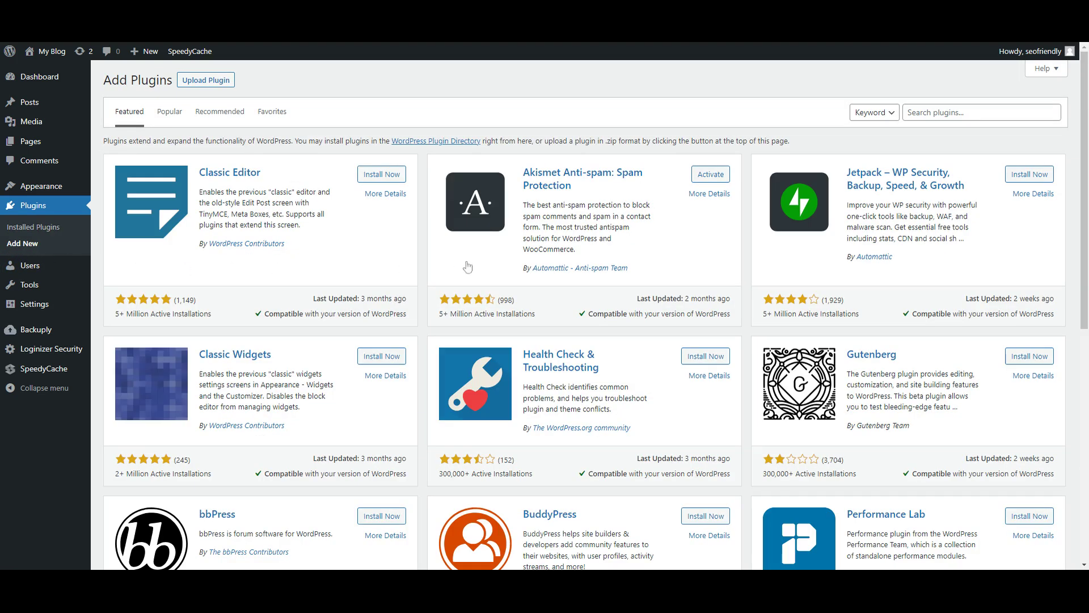
scroll(710, 221, "down", 5)
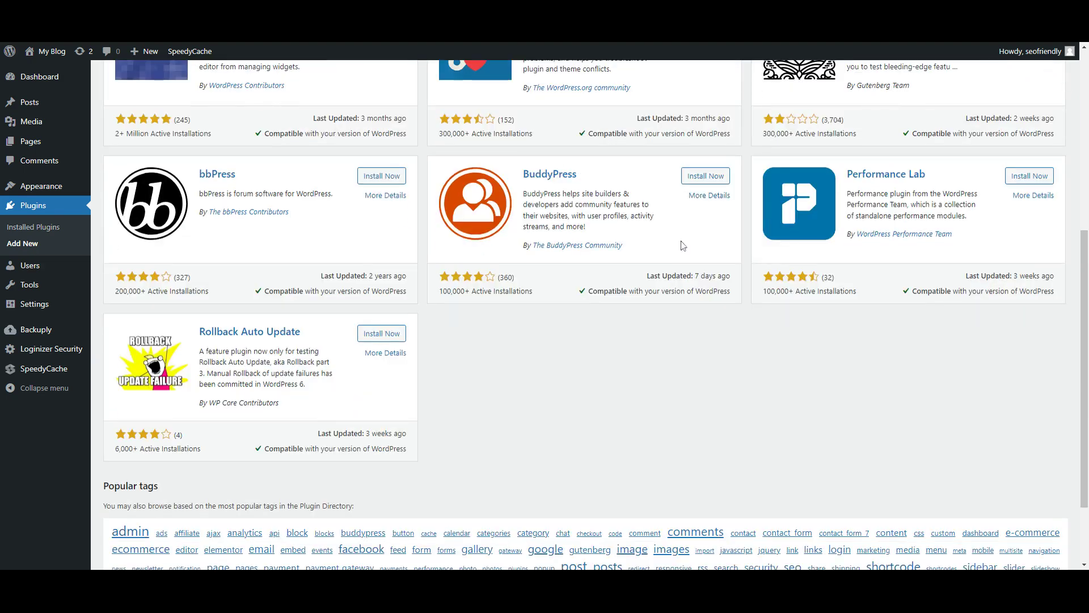
scroll(378, 363, "up", 3)
scroll(379, 367, "up", 3)
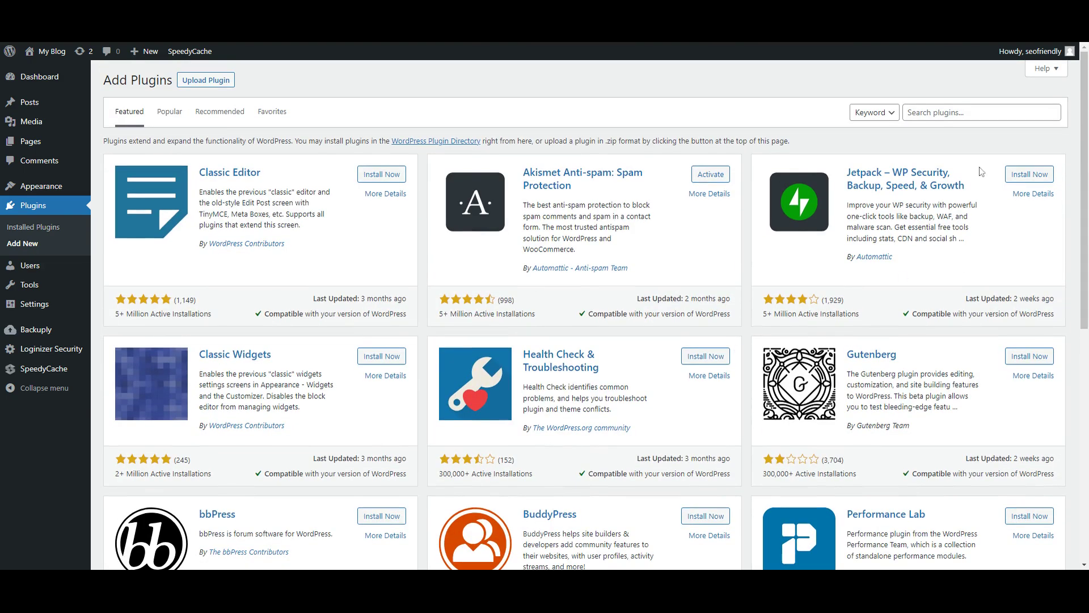
left_click(981, 112)
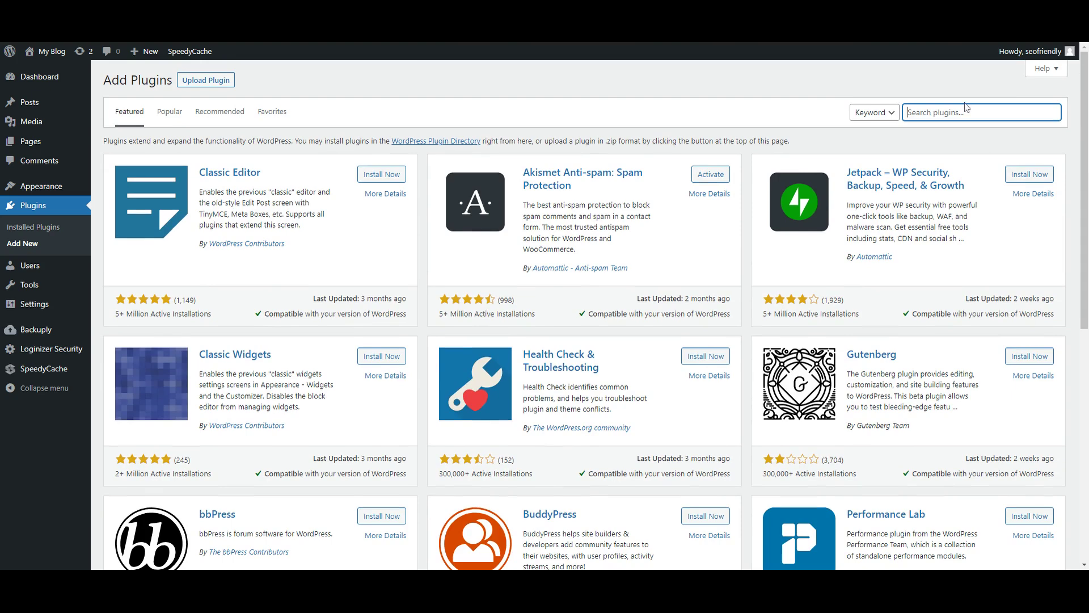
Step: View the list of site users and open the administrator's profile
left_click(32, 272)
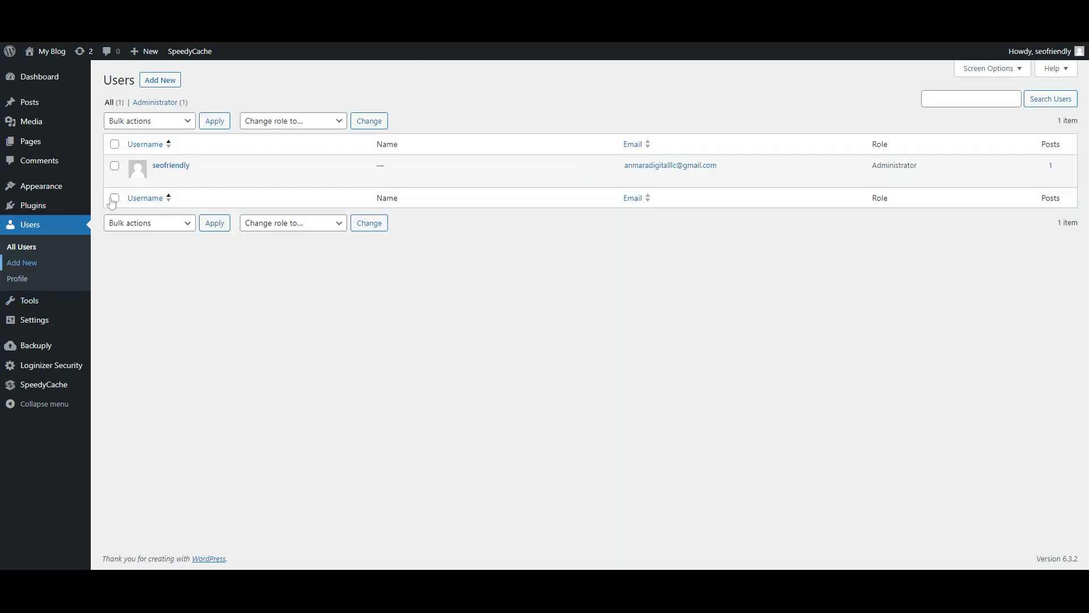
mouse_move(168, 170)
left_click(166, 168)
Step: Go through the site's tools for import, export, site health, personal data and plugin file editing, backing out of the plugin file editor
mouse_move(43, 308)
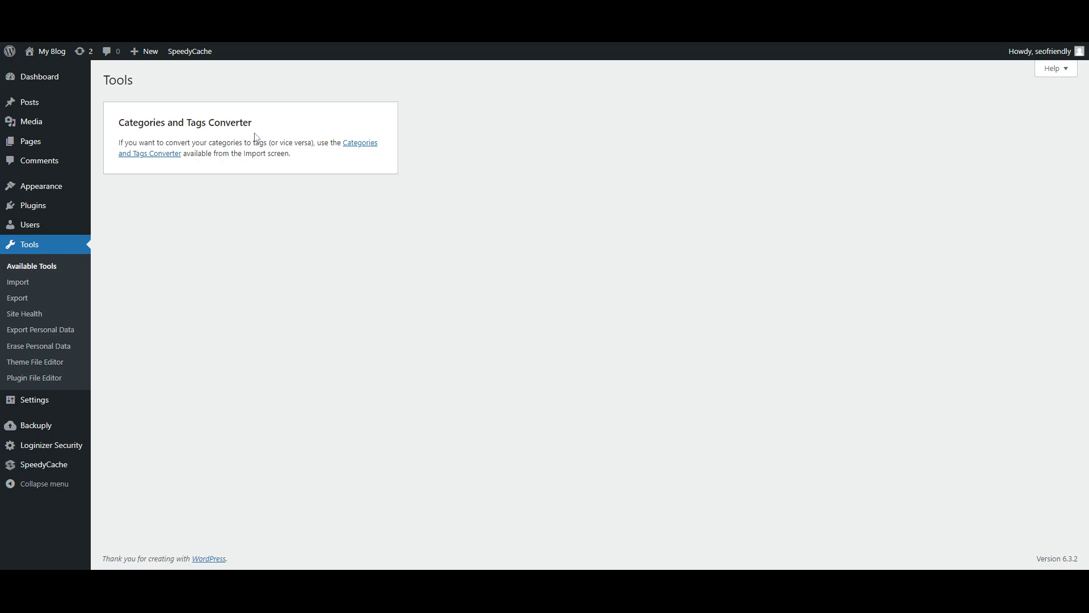
left_click(17, 282)
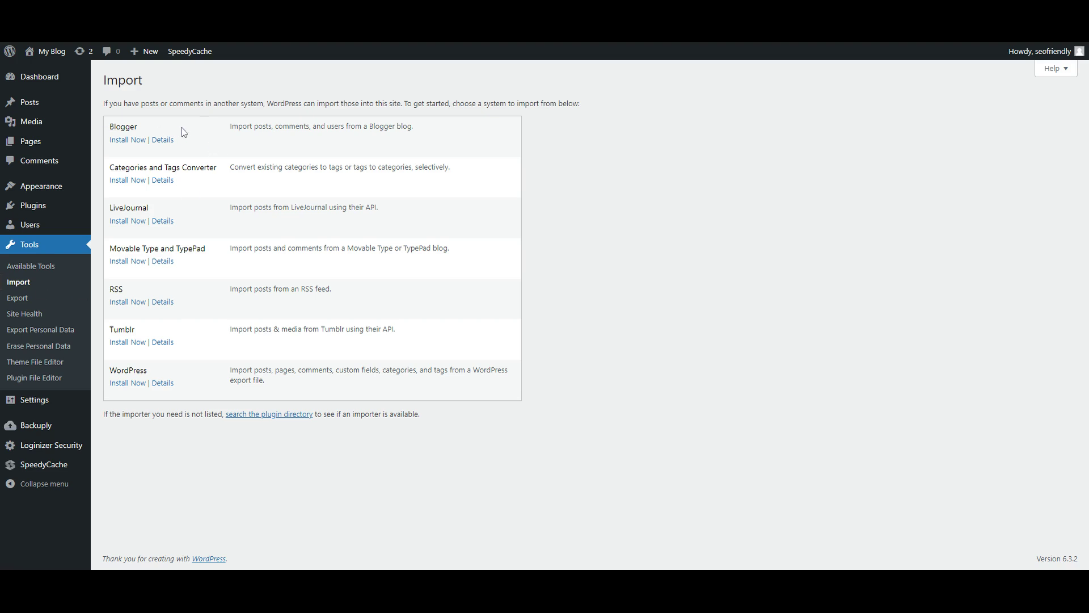
left_click(26, 306)
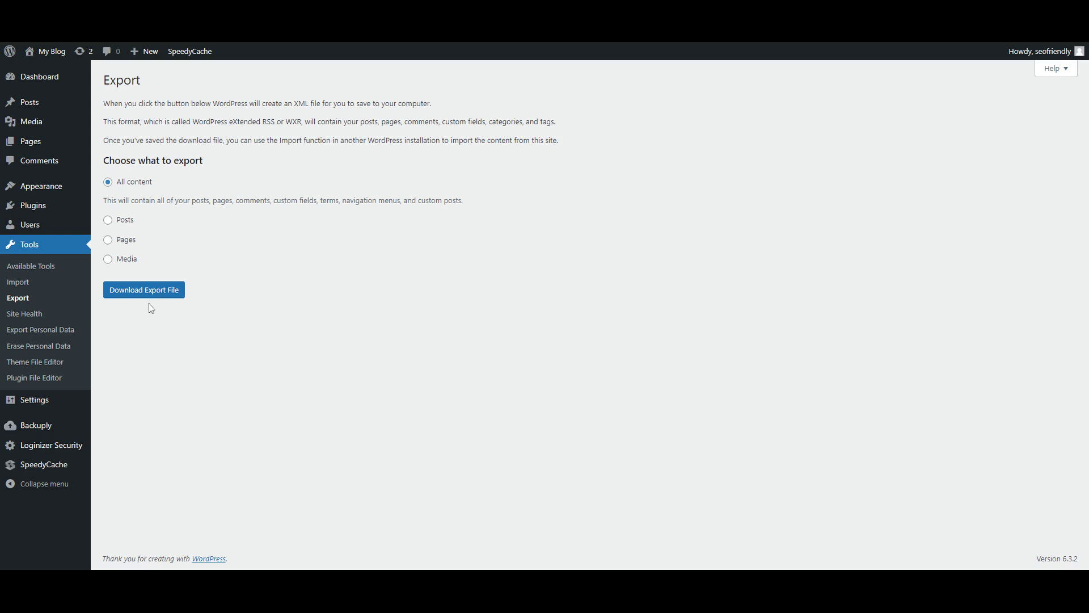
left_click(14, 320)
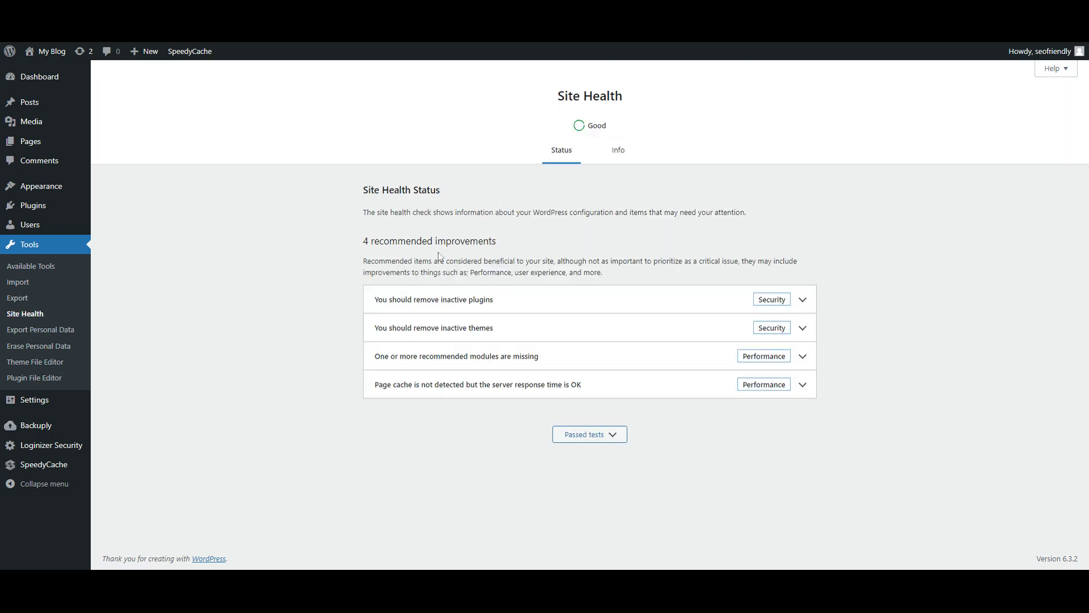
left_click(45, 333)
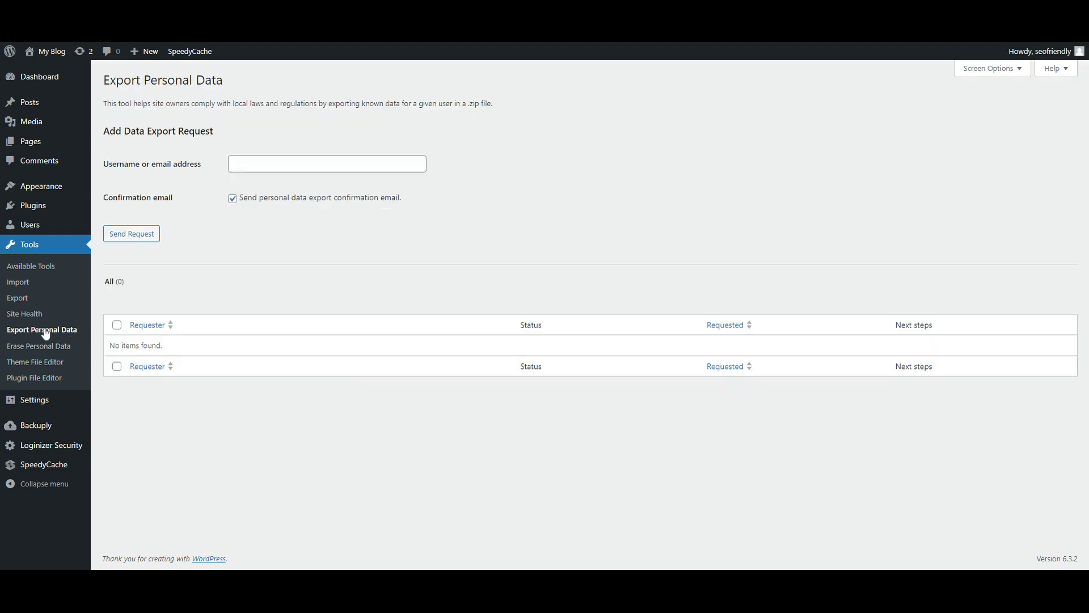
left_click(41, 348)
left_click(37, 377)
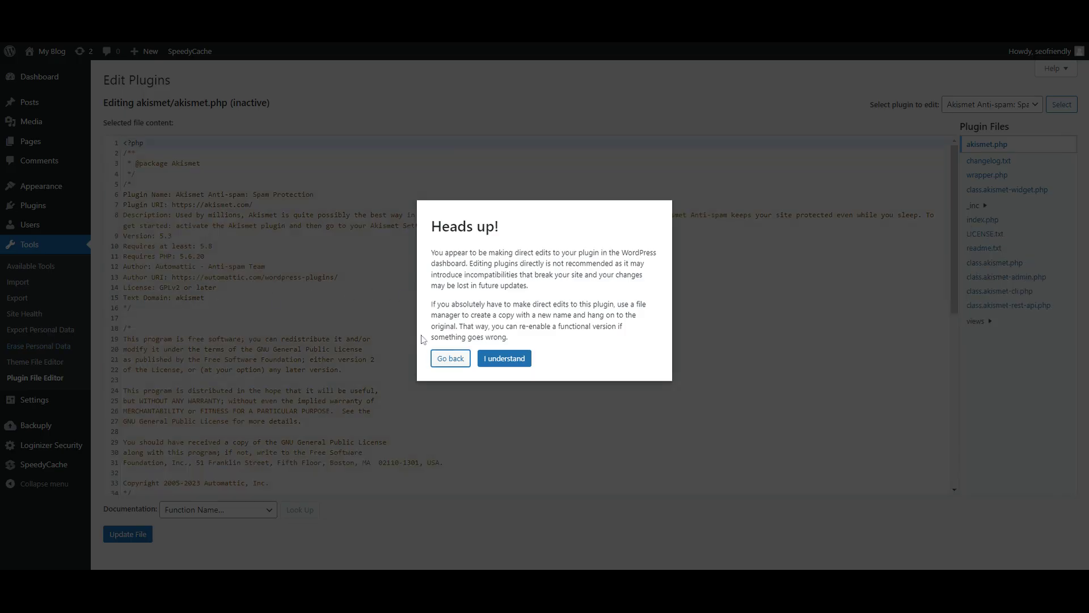
left_click(453, 359)
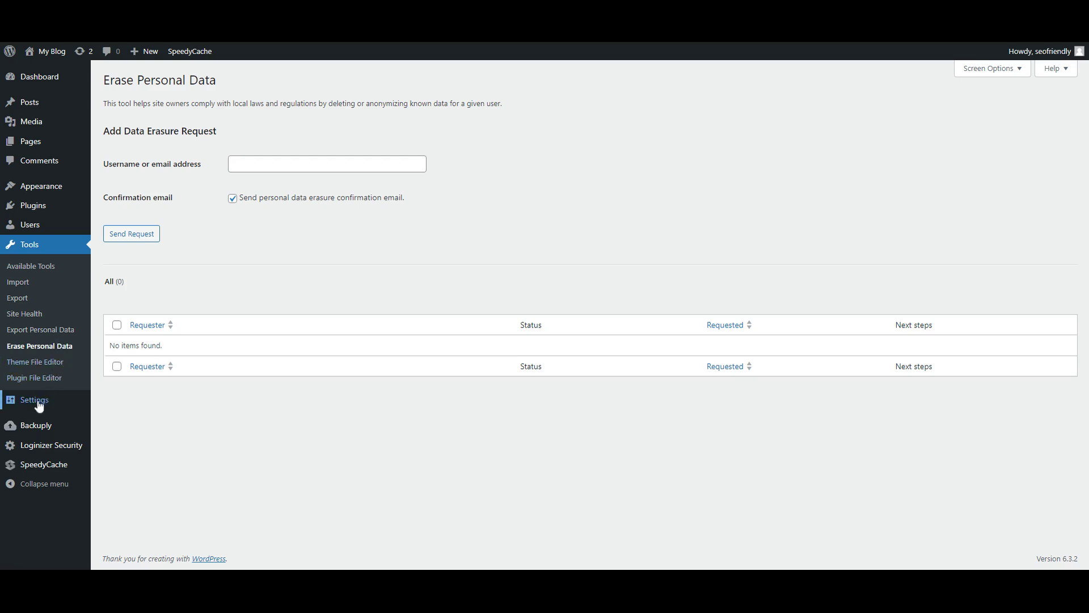
Step: In the general settings, change the site title to "The SEO Friendly Website"
mouse_move(39, 406)
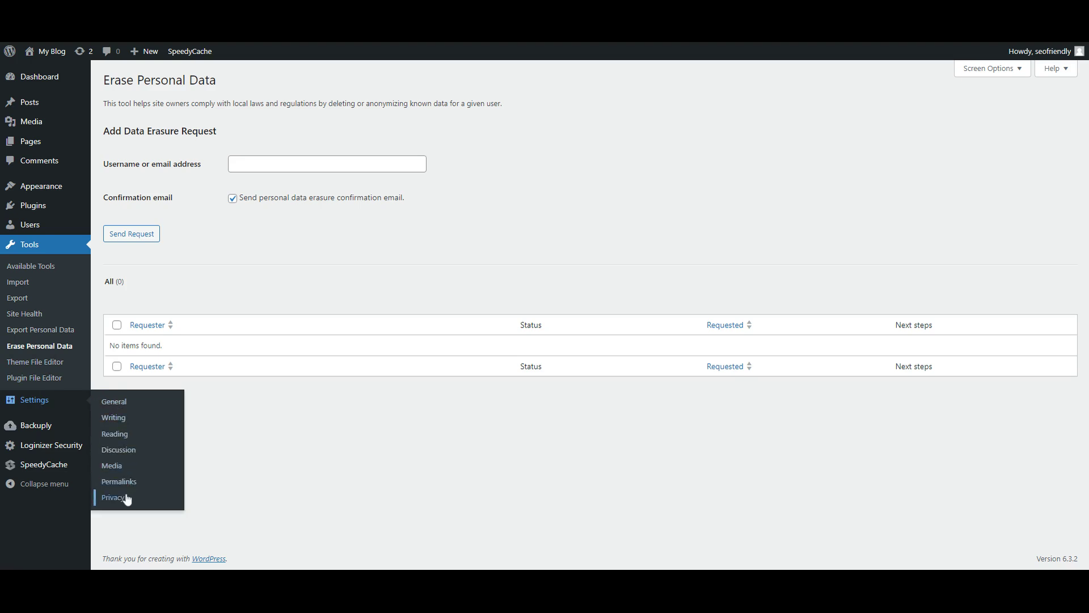
left_click(112, 403)
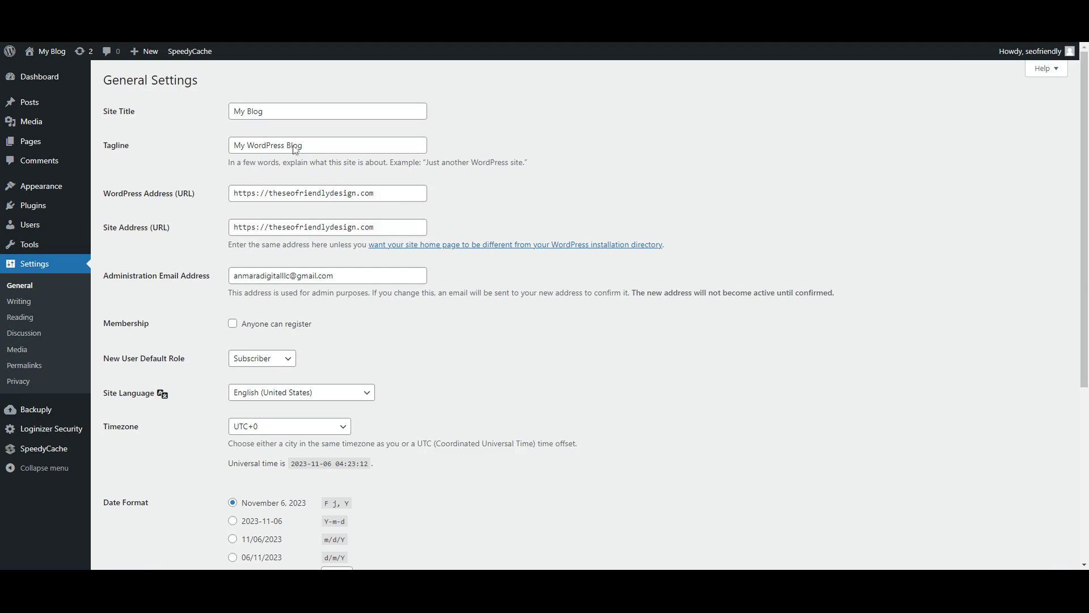
left_click_drag(266, 111, 208, 119)
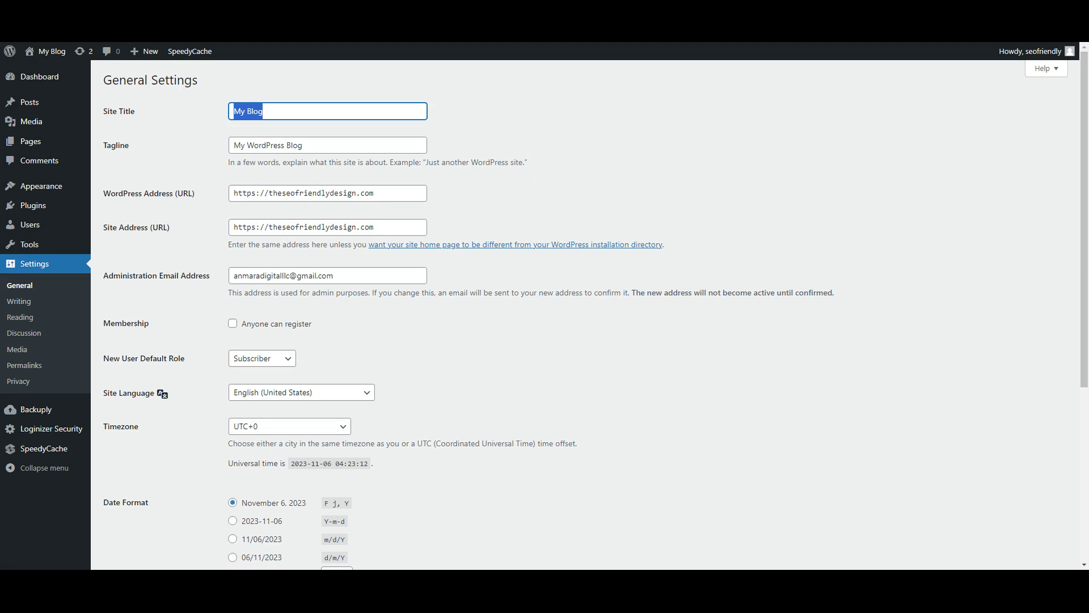
type("Th")
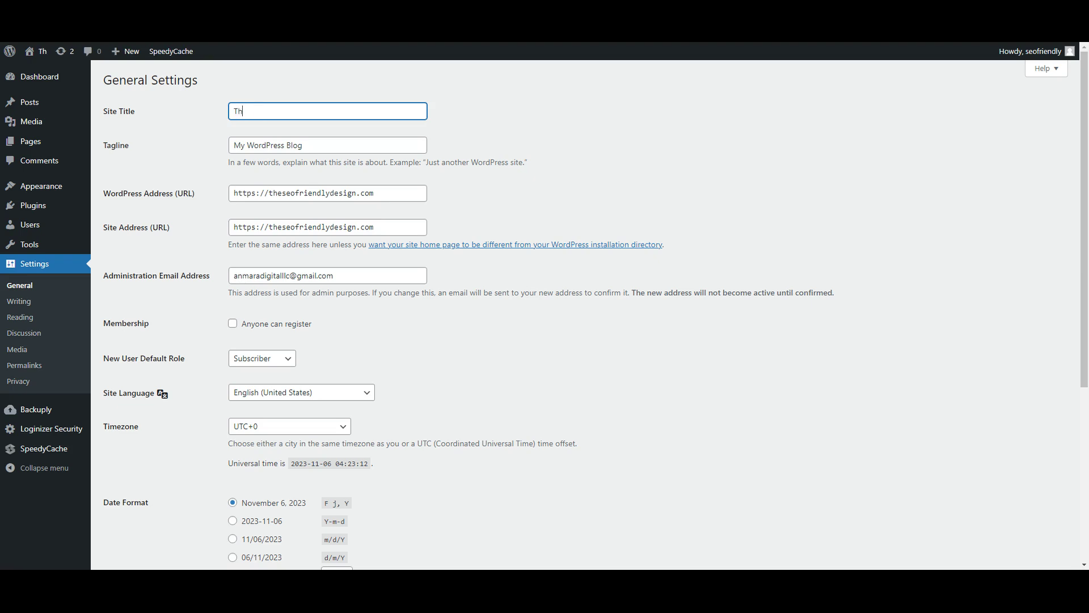
type("e SEO Friendly")
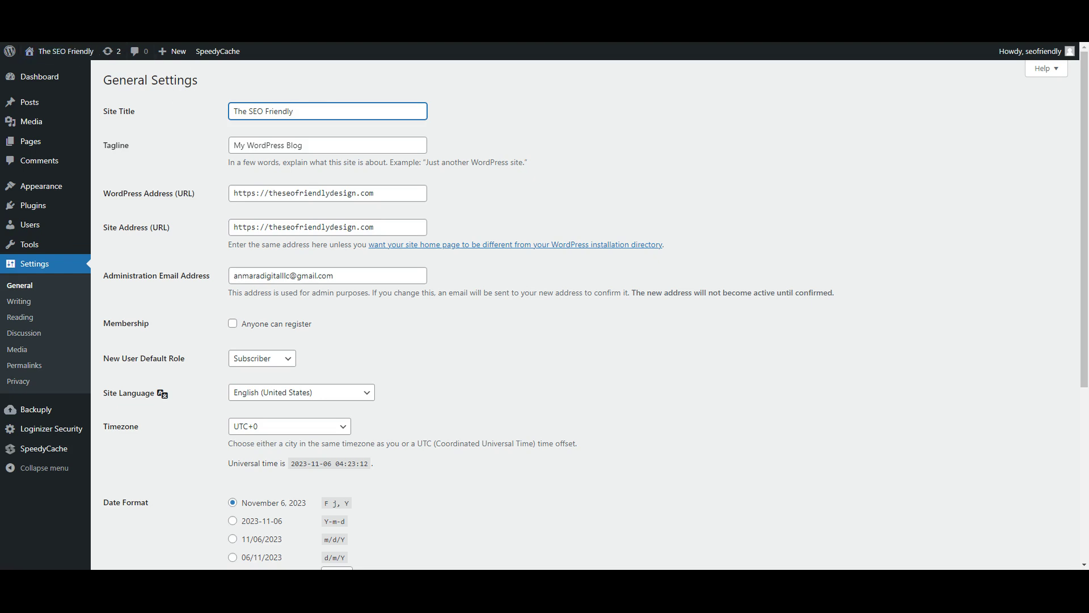
type("Website")
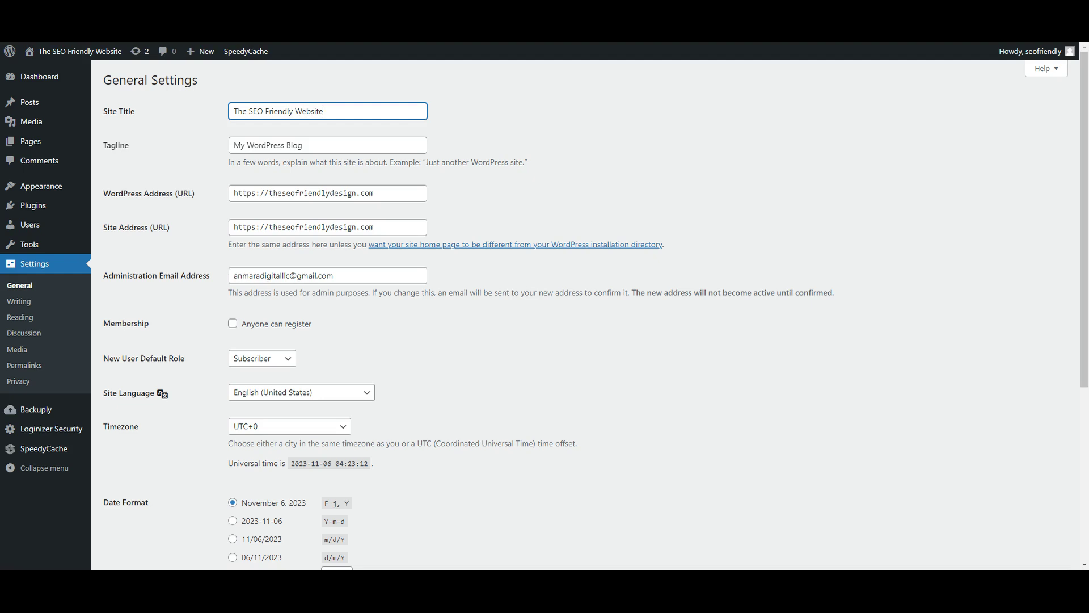
Step: Copy the site title into the tagline so it reads "The SEO Friendly Website"
left_click_drag(323, 111, 227, 118)
key("ctrl+c")
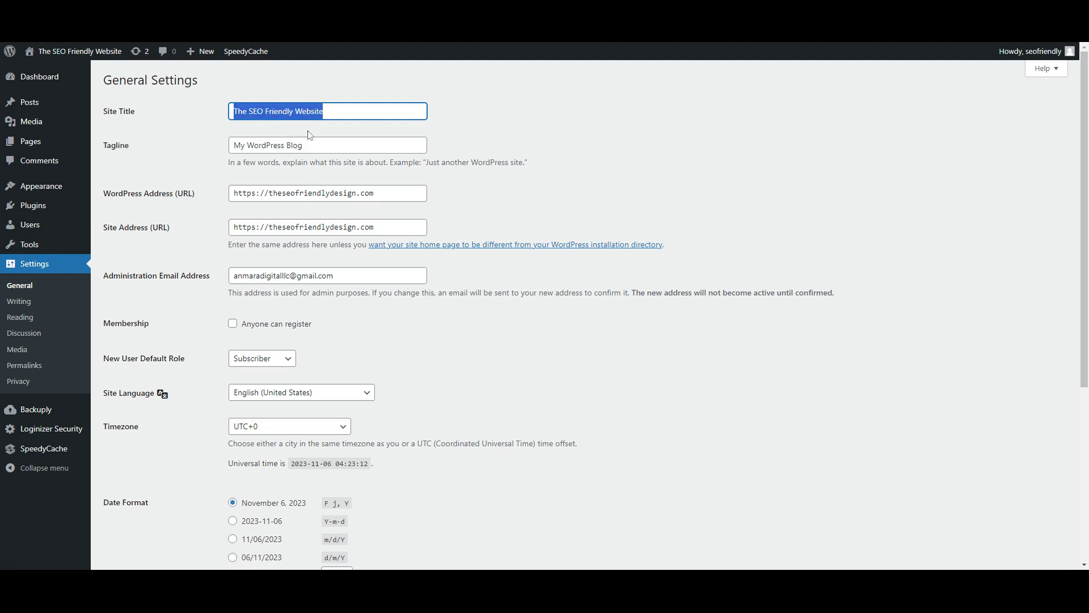
left_click_drag(303, 145, 223, 158)
key("ctrl+v")
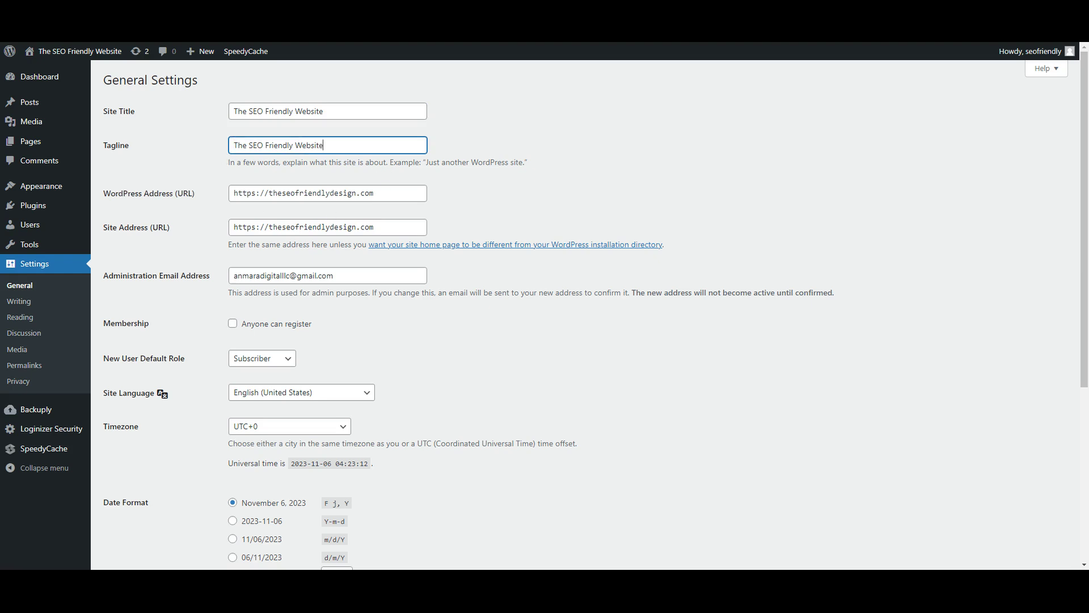
Step: Check the WordPress and site addresses and the remaining general settings, and save the changes
left_click_drag(232, 193, 373, 193)
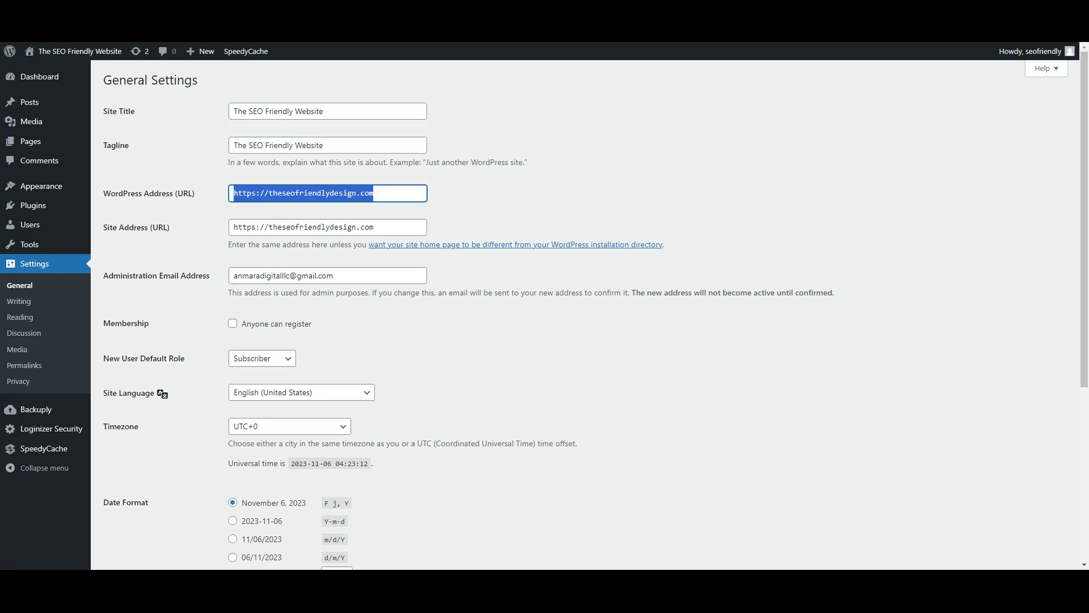
left_click_drag(232, 227, 373, 227)
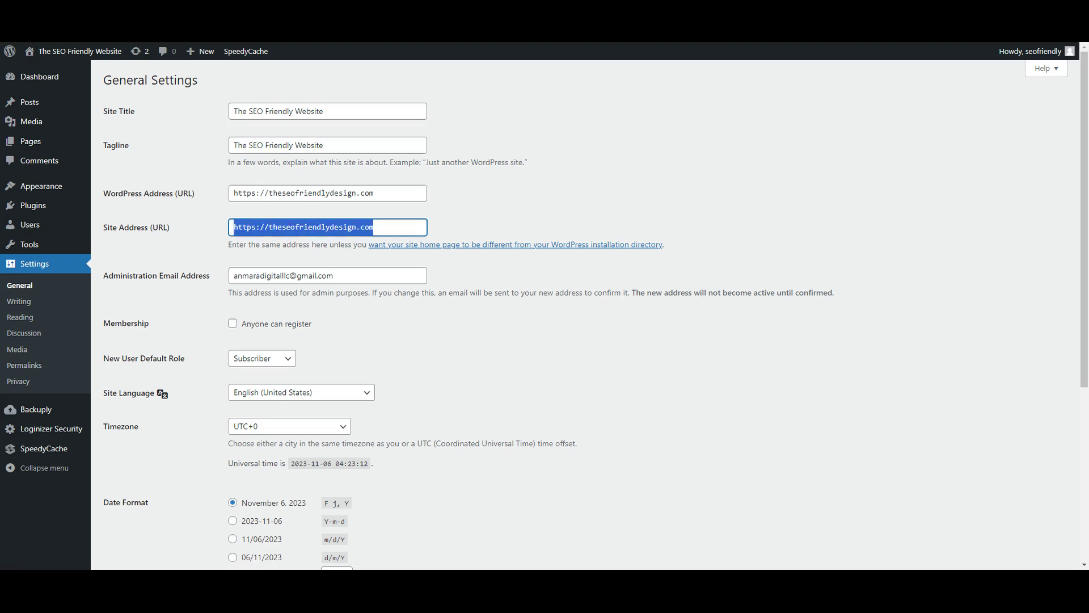
left_click(374, 193)
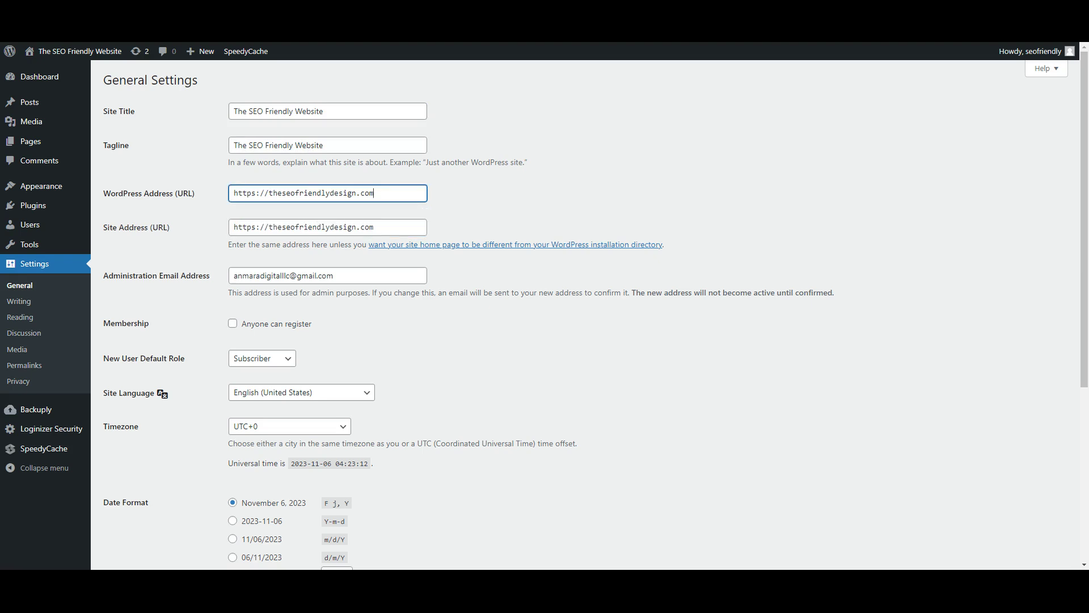
scroll(399, 291, "down", 1)
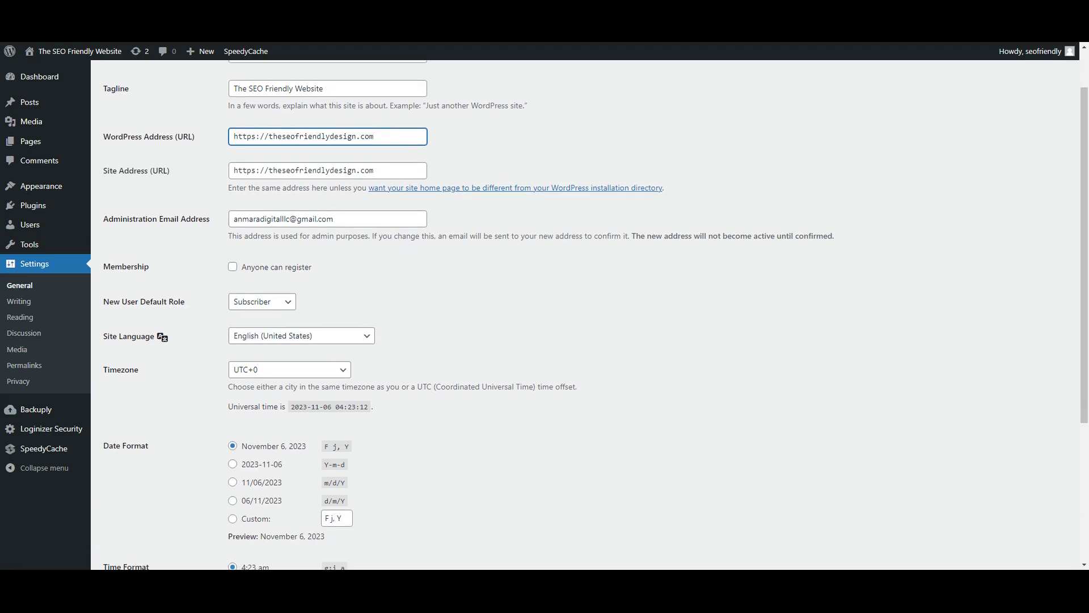
scroll(398, 239, "down", 1)
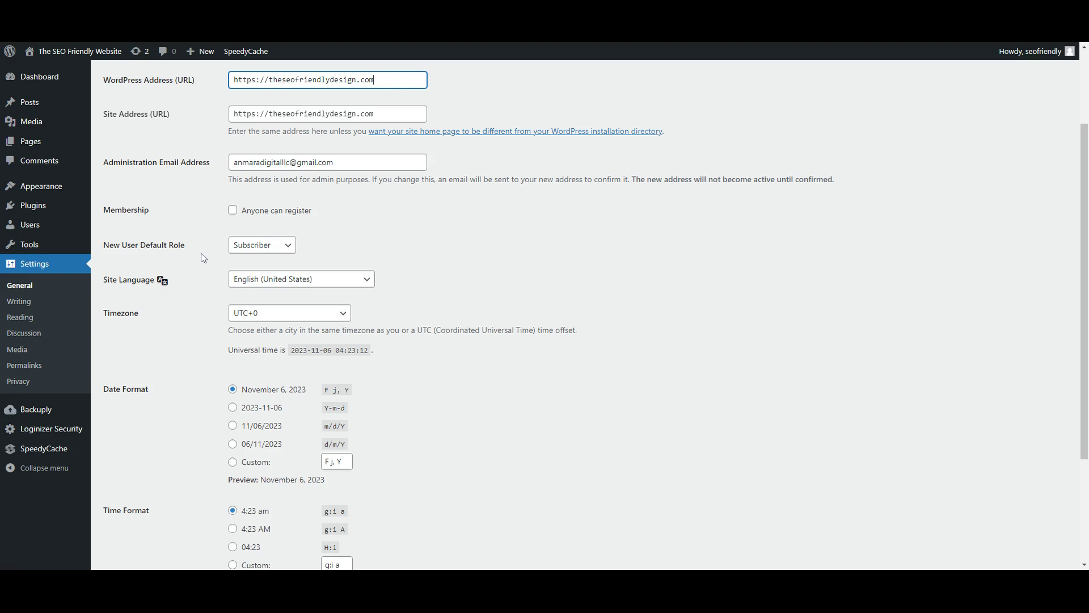
scroll(486, 272, "down", 3)
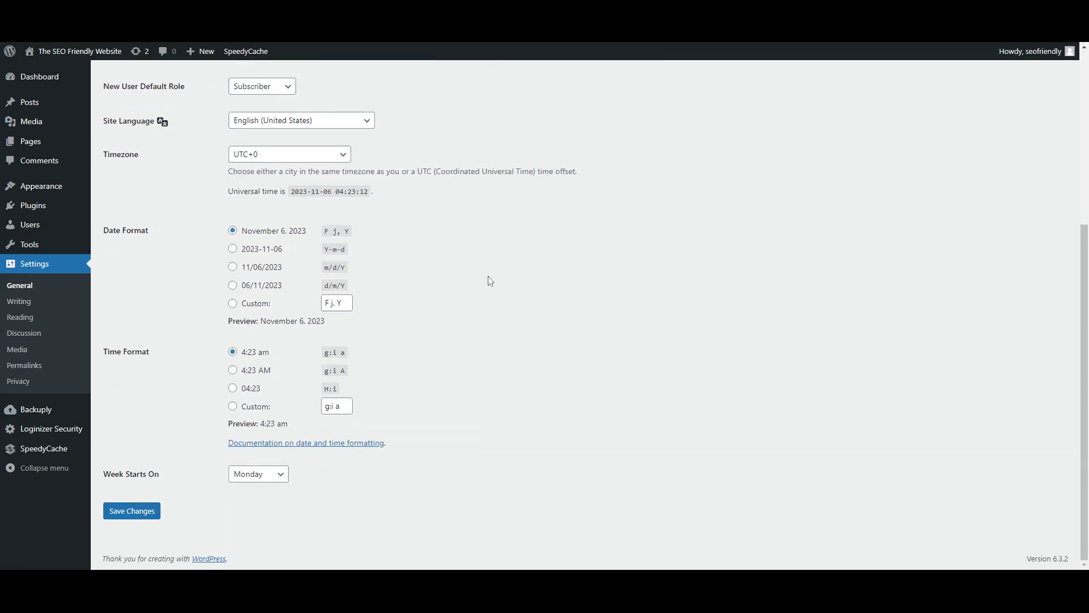
left_click(144, 512)
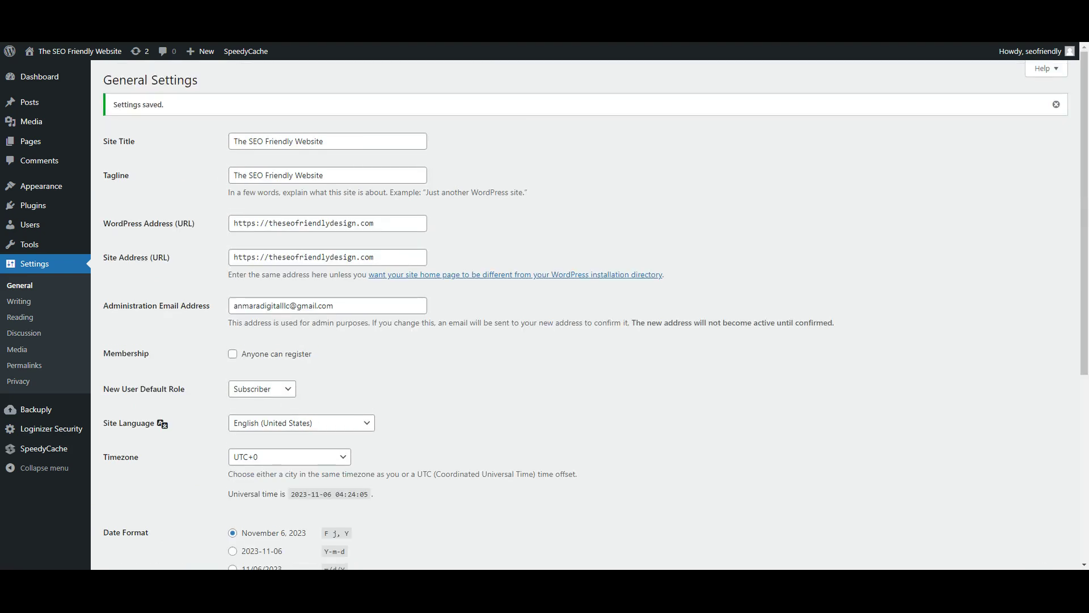
Step: Open the writing settings and view the options for default post category and default post format
left_click(19, 302)
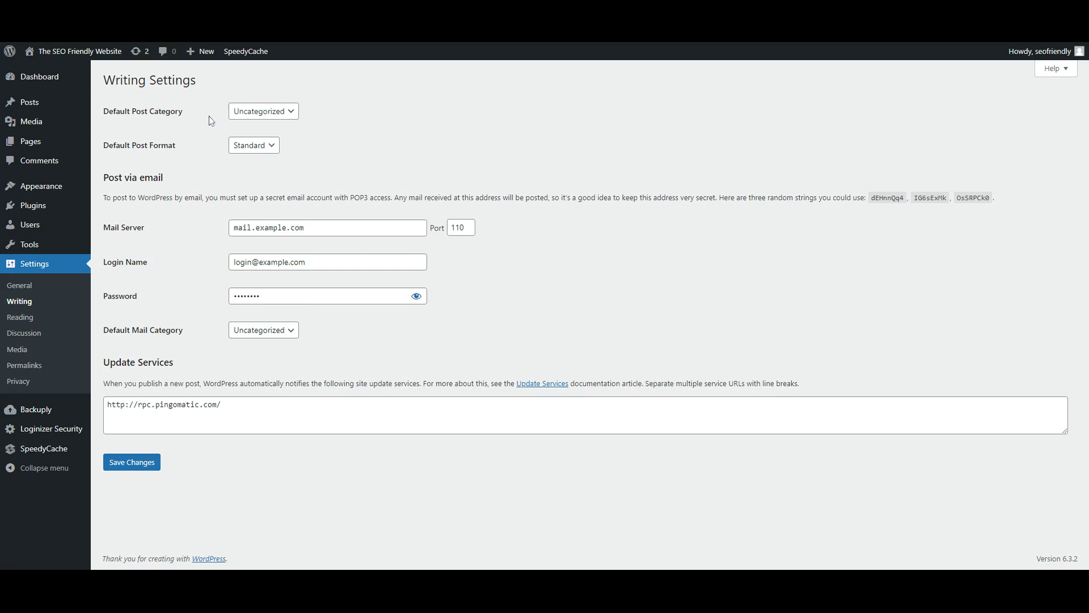
left_click(291, 112)
left_click(273, 149)
left_click(355, 148)
Step: In the reading settings, make the homepage display a static page, go through the homepage choices, and save the changes
left_click(28, 317)
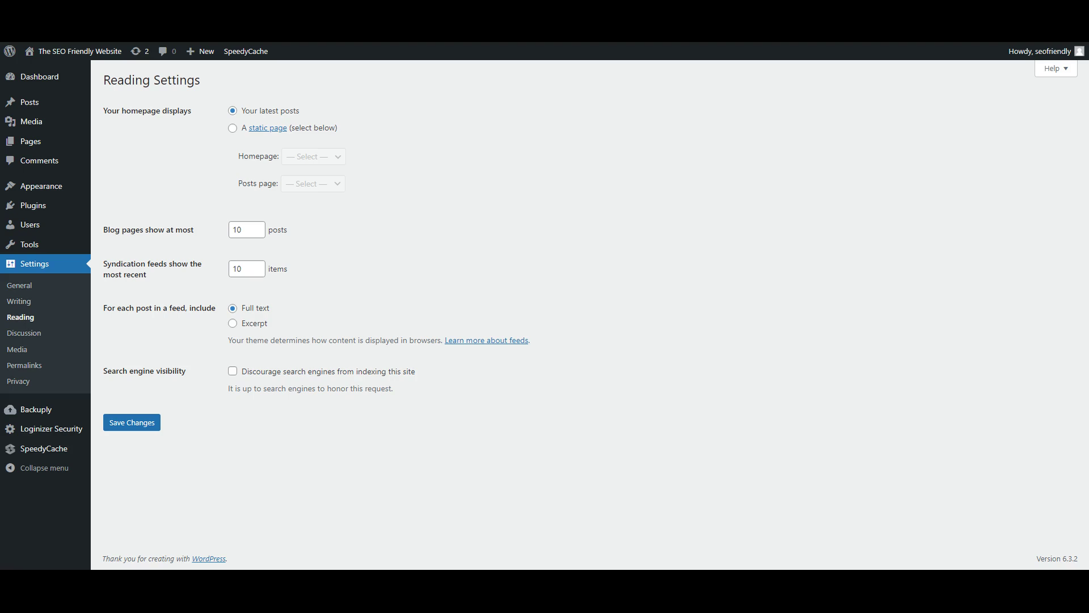
left_click(245, 133)
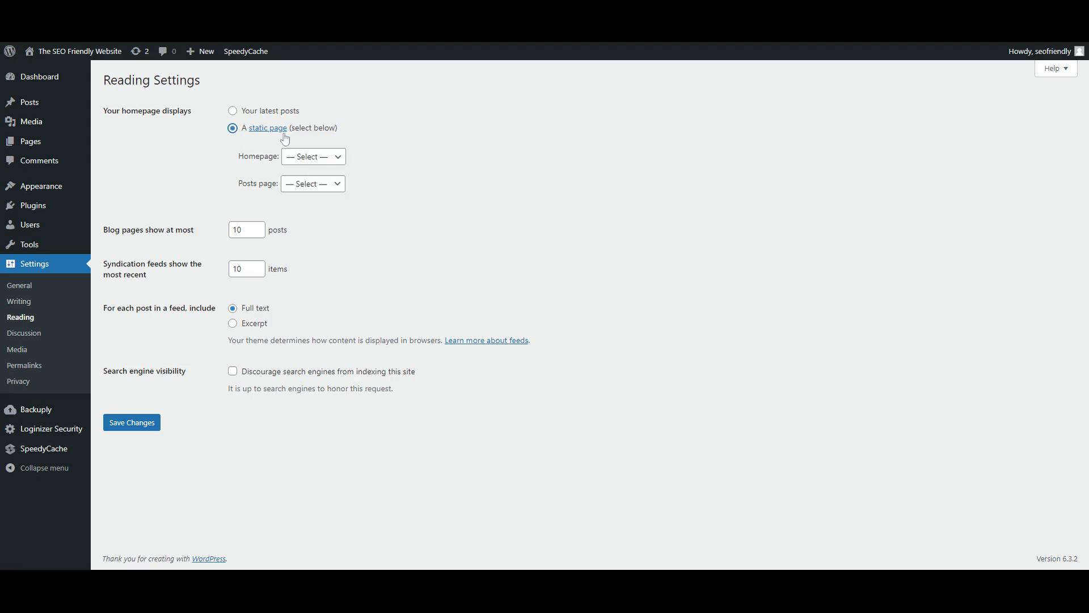
left_click(345, 163)
key("Down")
key("Tab")
left_click(339, 164)
left_click(135, 438)
Step: Look over the discussion settings for comments and the media settings for image sizes
left_click(25, 341)
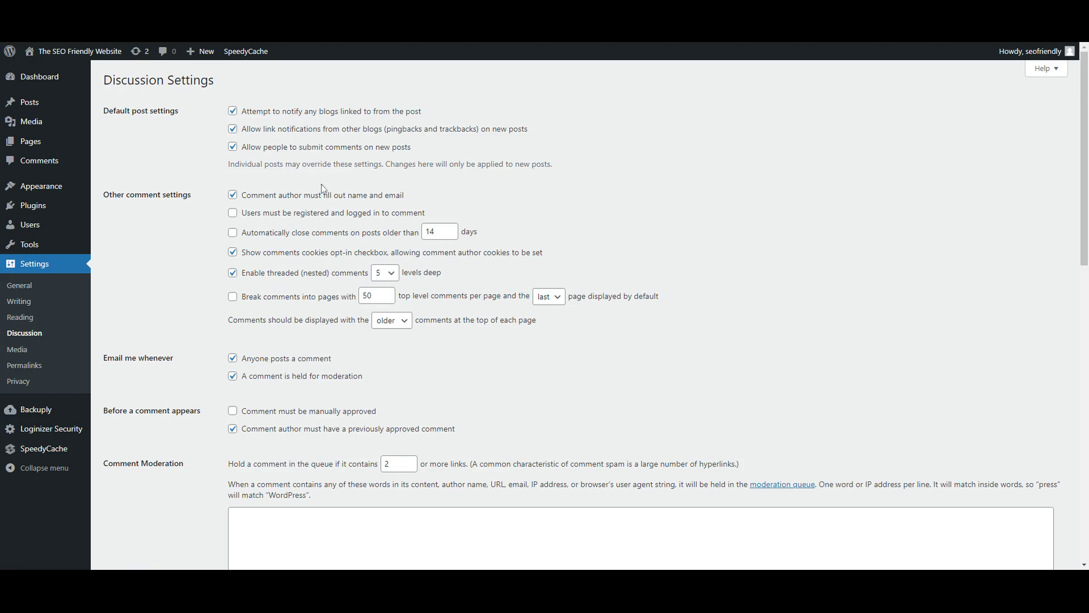
scroll(404, 340, "down", 2)
scroll(361, 218, "up", 2)
left_click(22, 351)
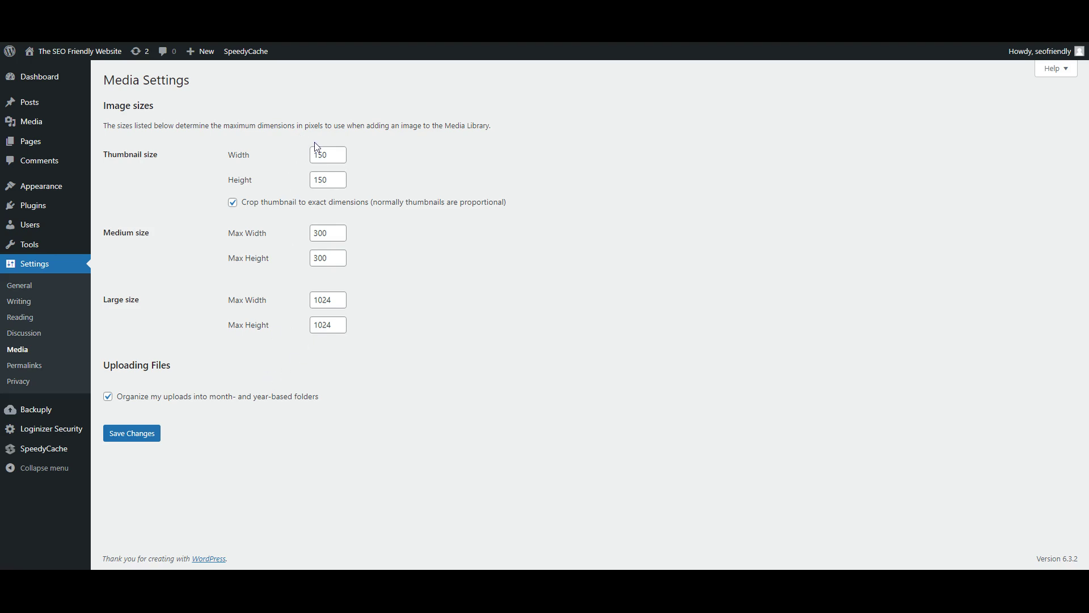
Step: In the permalink settings, choose the Post name structure and highlight the sample-post part of its example URL
left_click(22, 376)
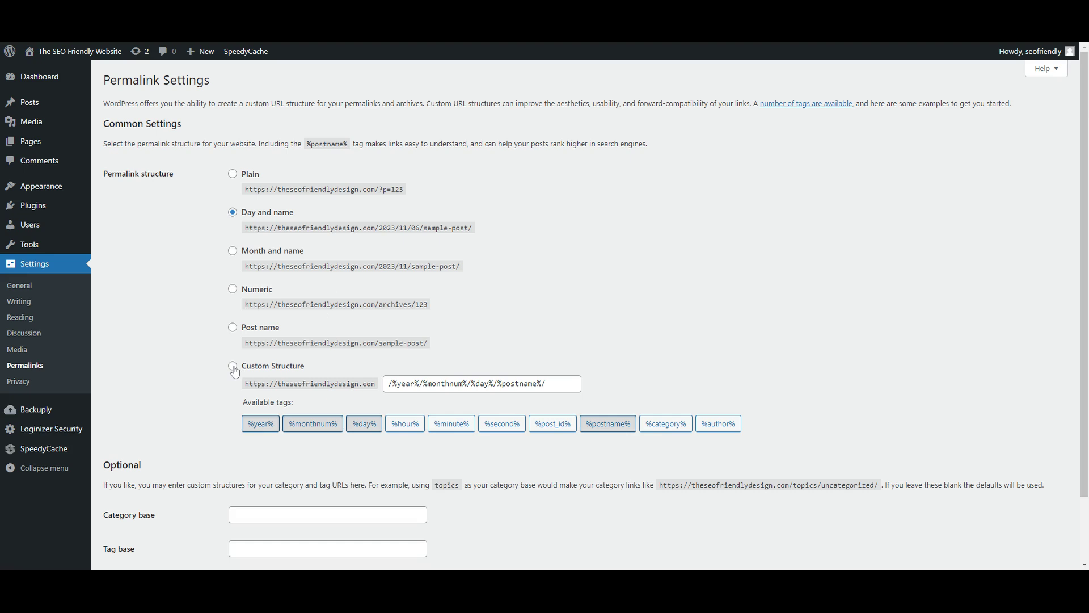
left_click(232, 327)
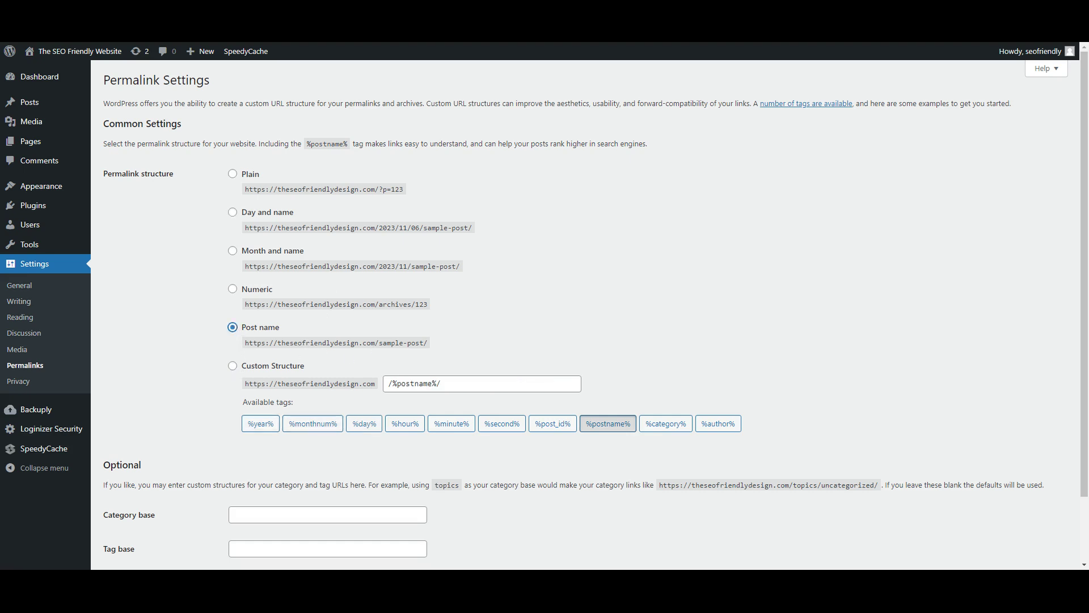
left_click_drag(245, 342, 423, 343)
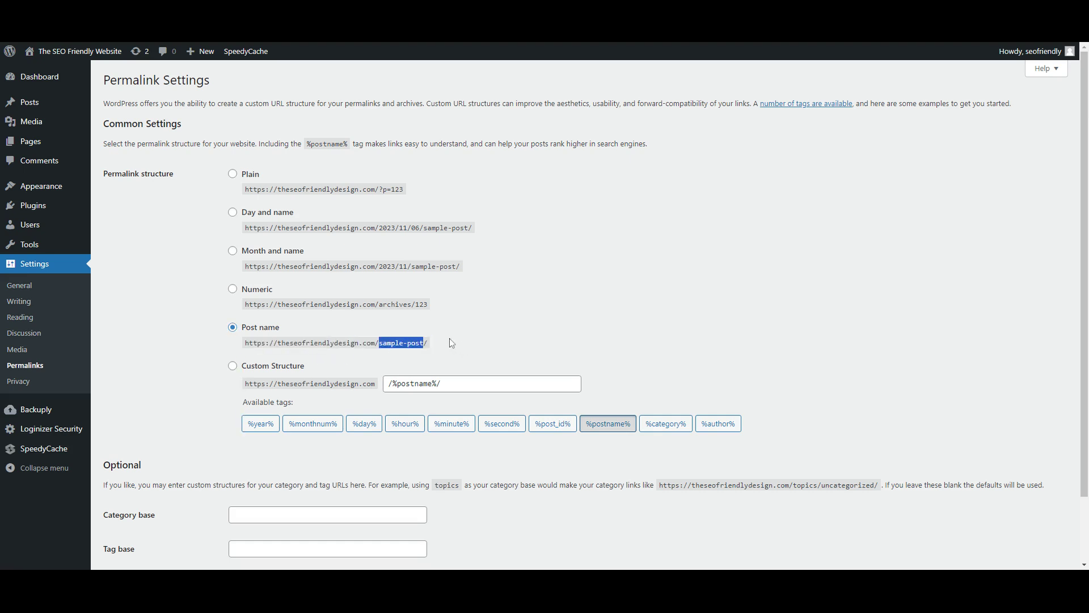
left_click(448, 361)
left_click_drag(379, 343, 423, 342)
Step: Open the privacy settings and view the pages that can serve as the Privacy Policy page
left_click(19, 381)
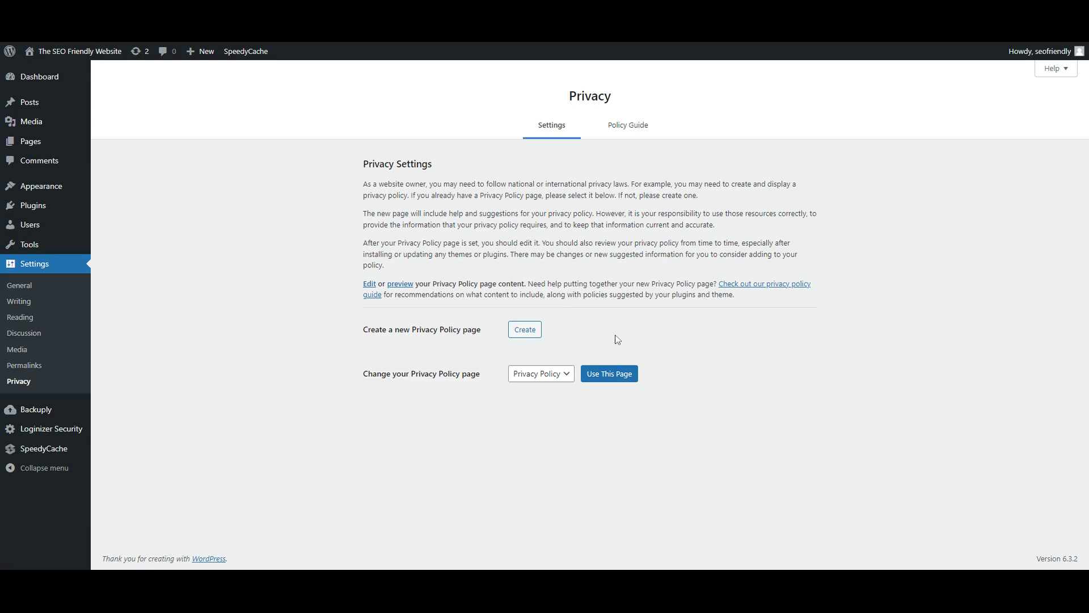
left_click(566, 382)
left_click(581, 407)
mouse_move(49, 453)
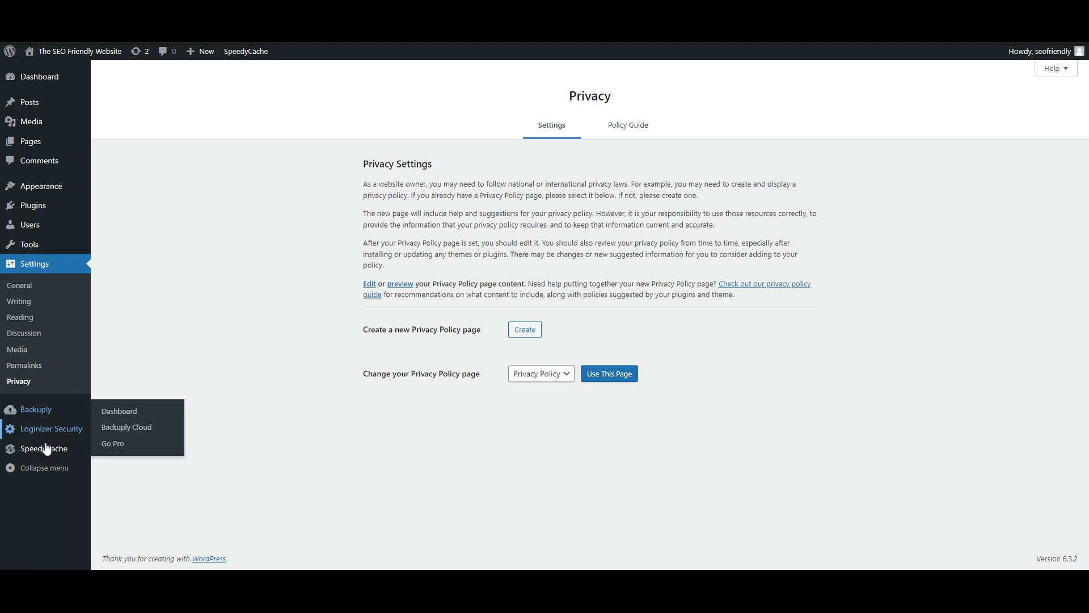